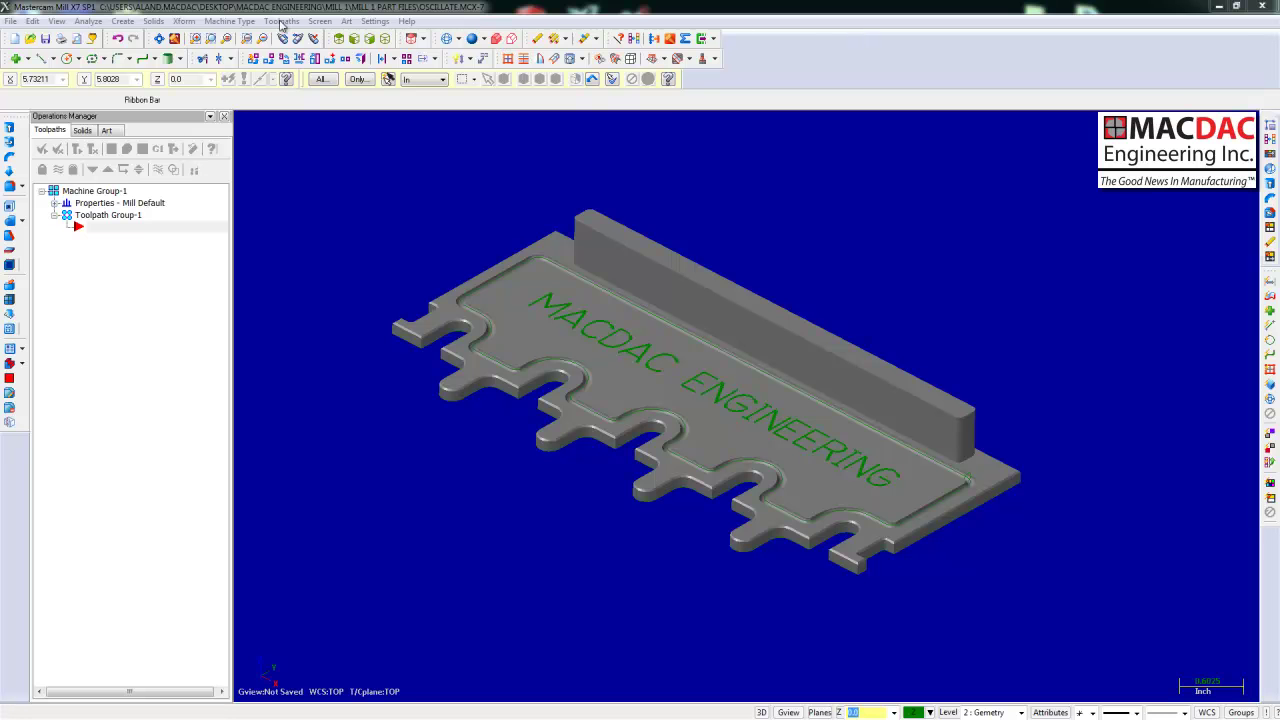
# Step: Start a 2D contour toolpath with the default NC name, chained on the plate's outline
pyautogui.click(281, 21)
pyautogui.click(292, 38)
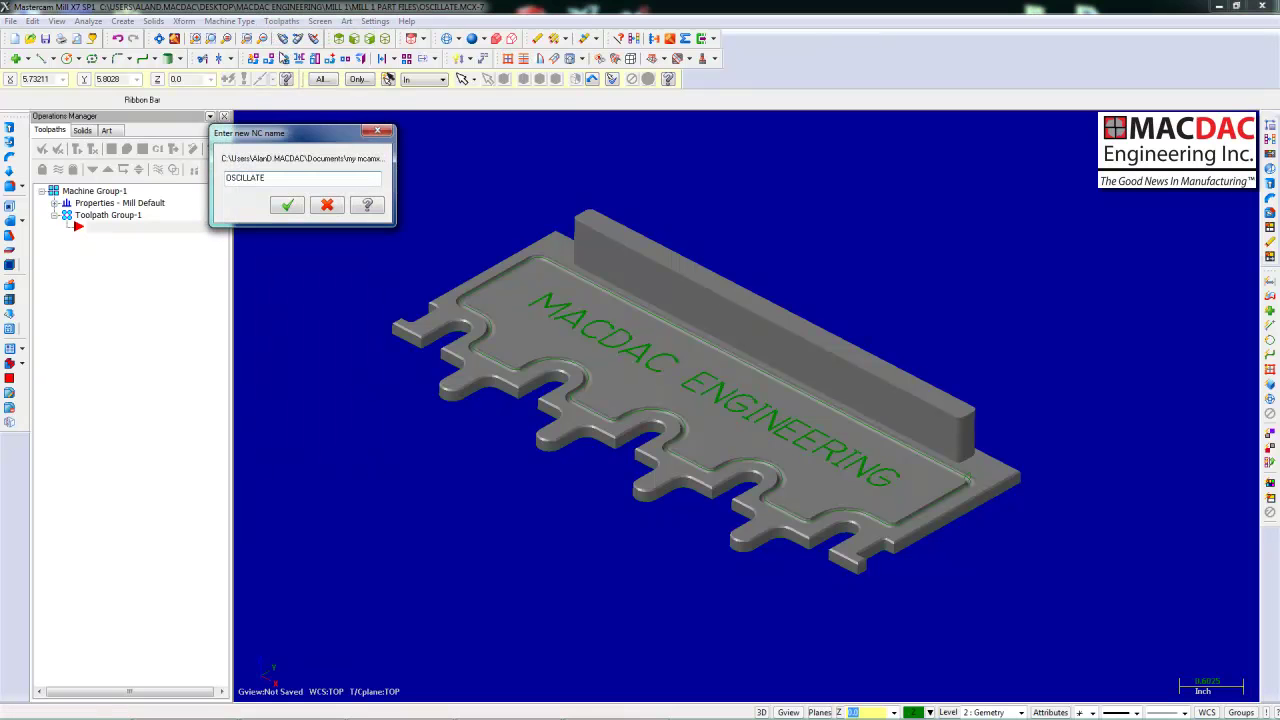
pyautogui.click(287, 205)
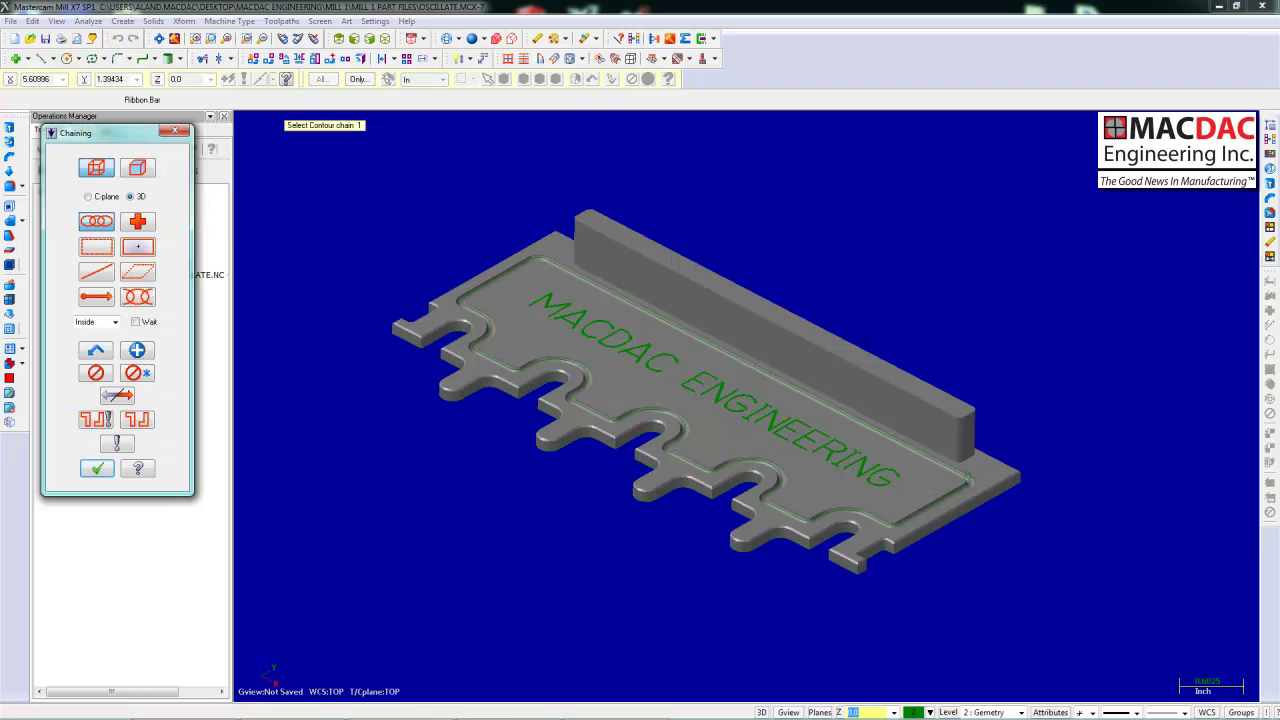
pyautogui.click(1000, 497)
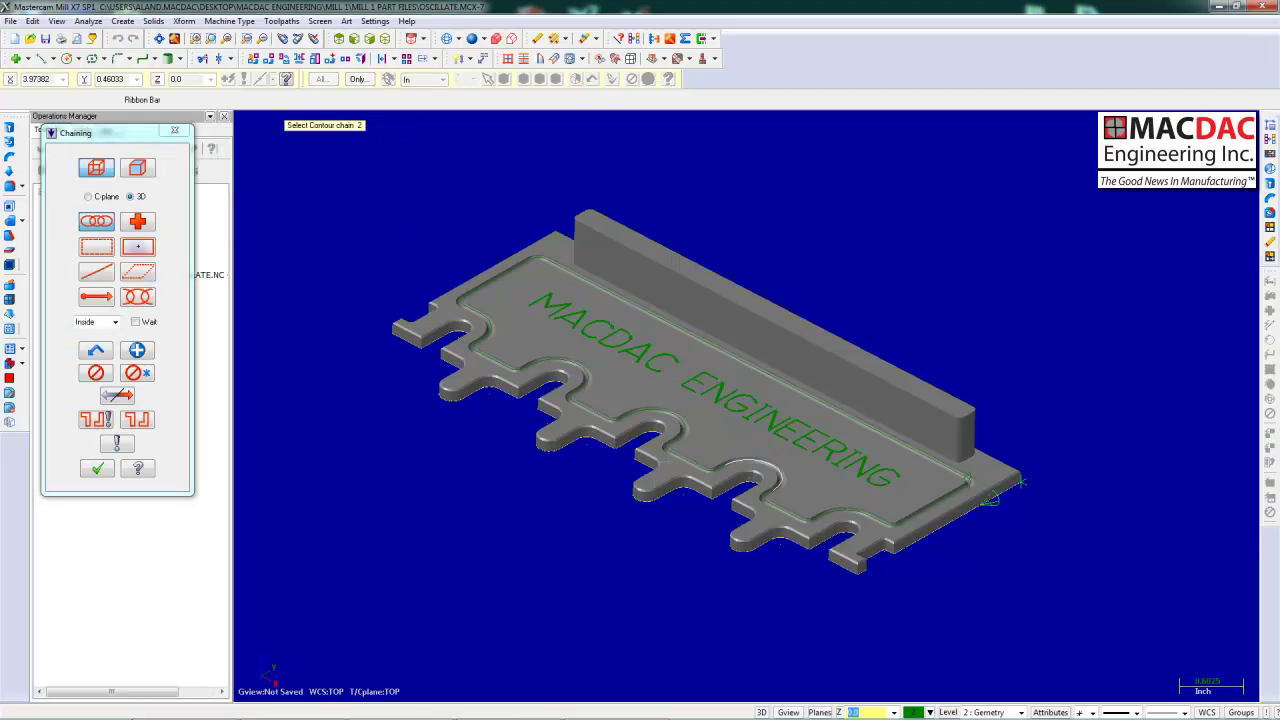
pyautogui.click(95, 470)
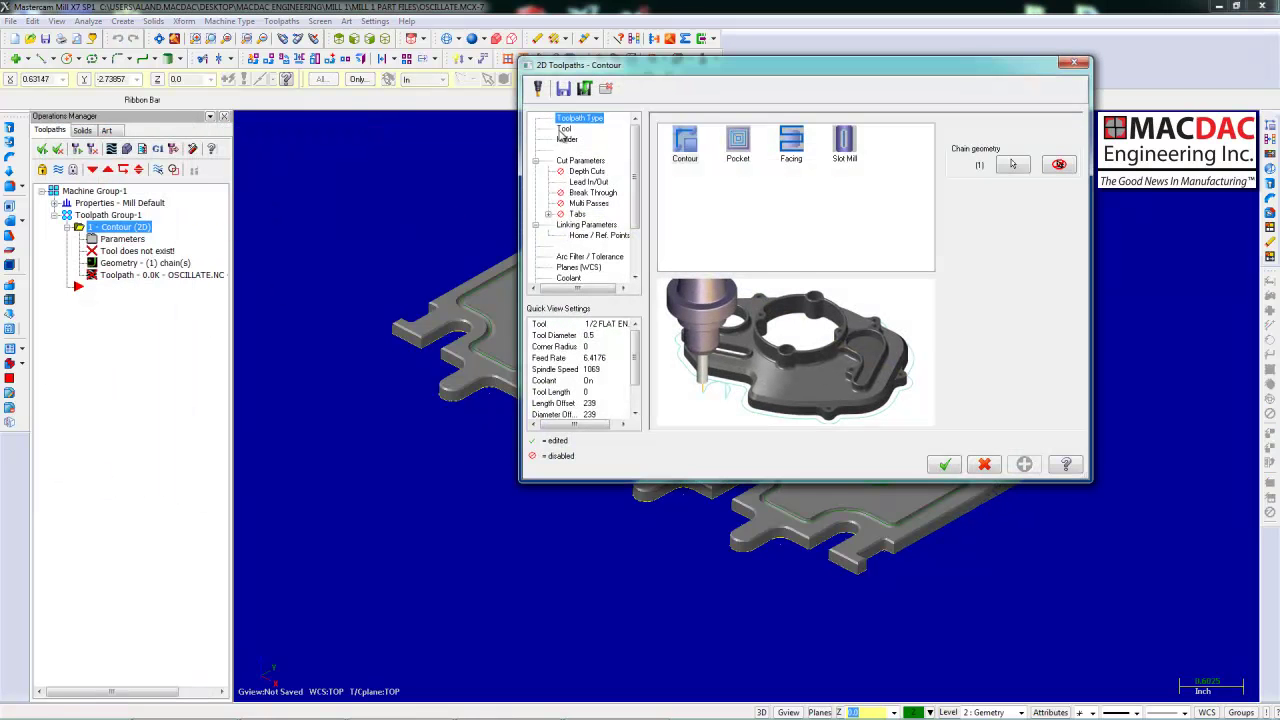
# Step: Cut it with 3/16 flat endmill #234 at -.125 depth and generate the toolpath
pyautogui.click(563, 129)
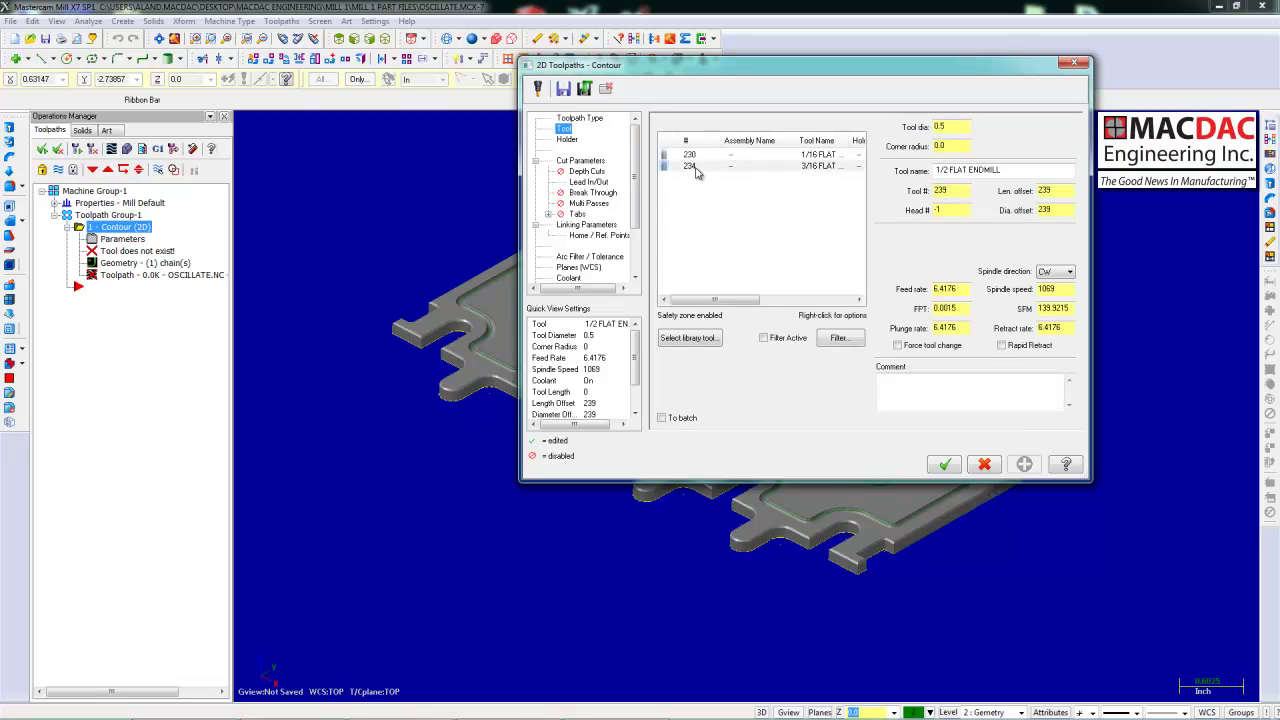
pyautogui.click(698, 167)
pyautogui.click(578, 163)
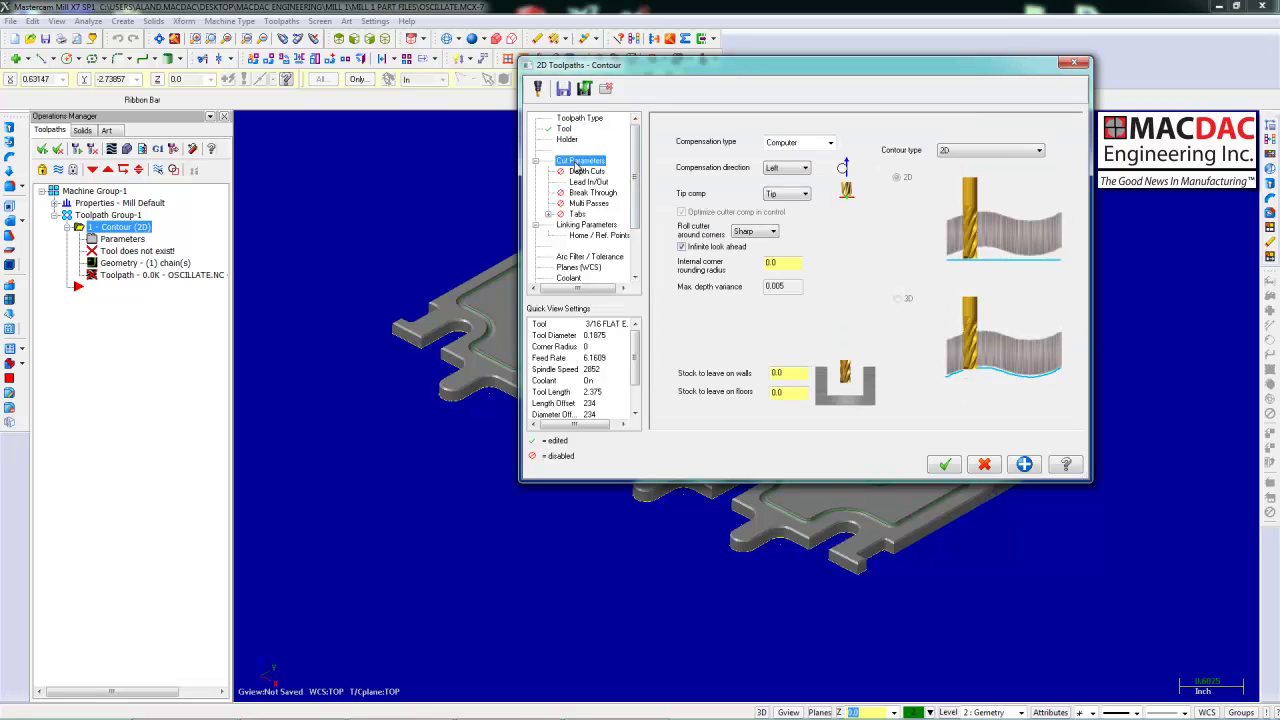
pyautogui.click(580, 225)
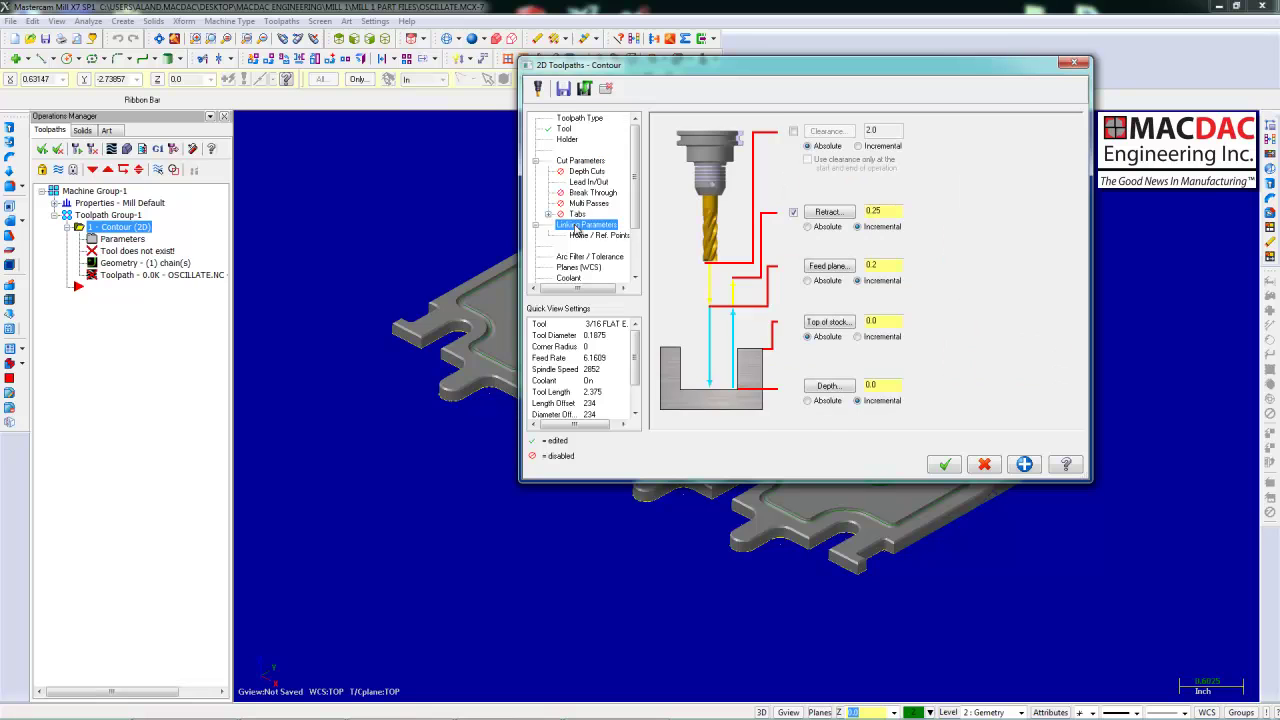
pyautogui.doubleClick(871, 385)
pyautogui.click(942, 465)
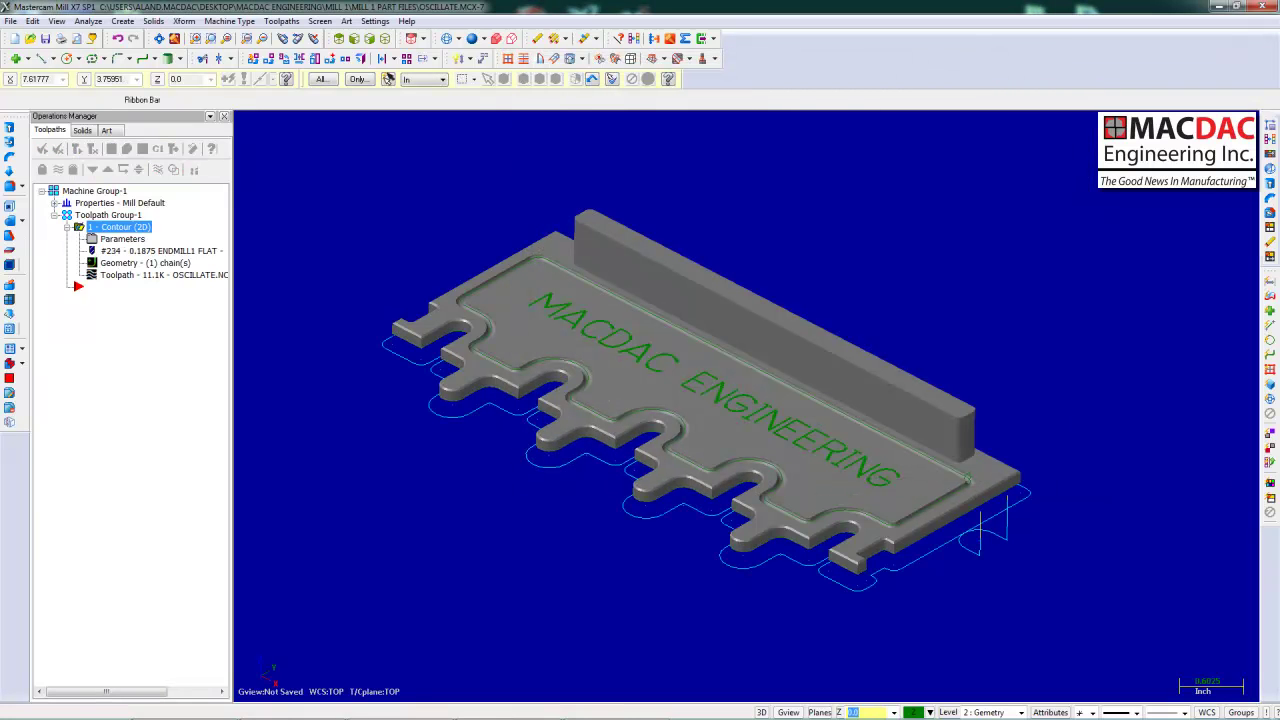
# Step: Clear the previous preview and start a second contour chained on the plate's outline
pyautogui.click(807, 211)
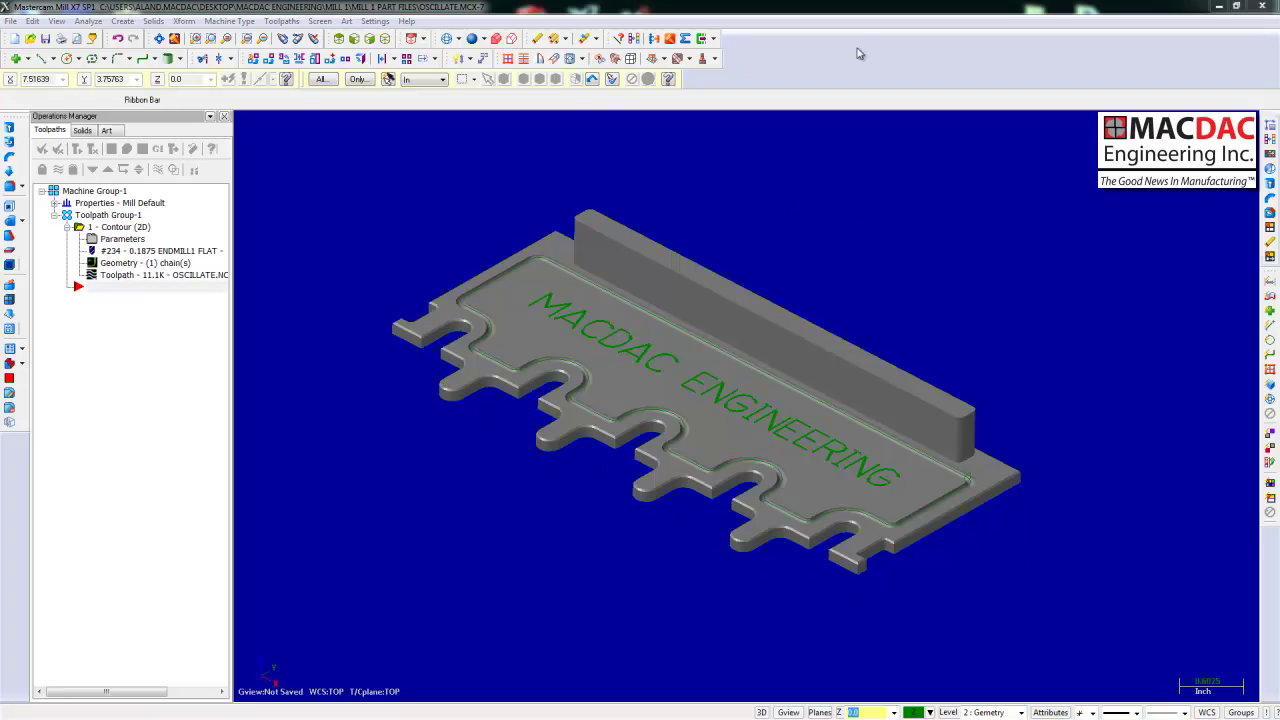
pyautogui.click(288, 22)
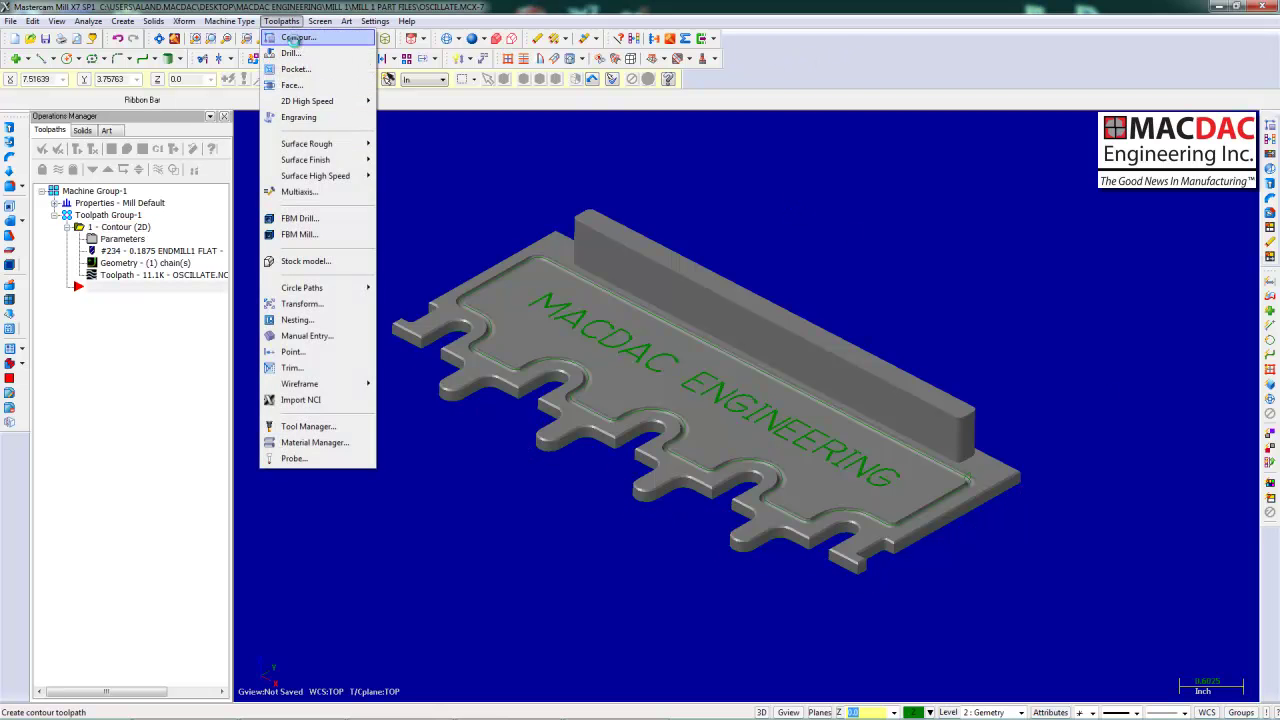
pyautogui.click(297, 38)
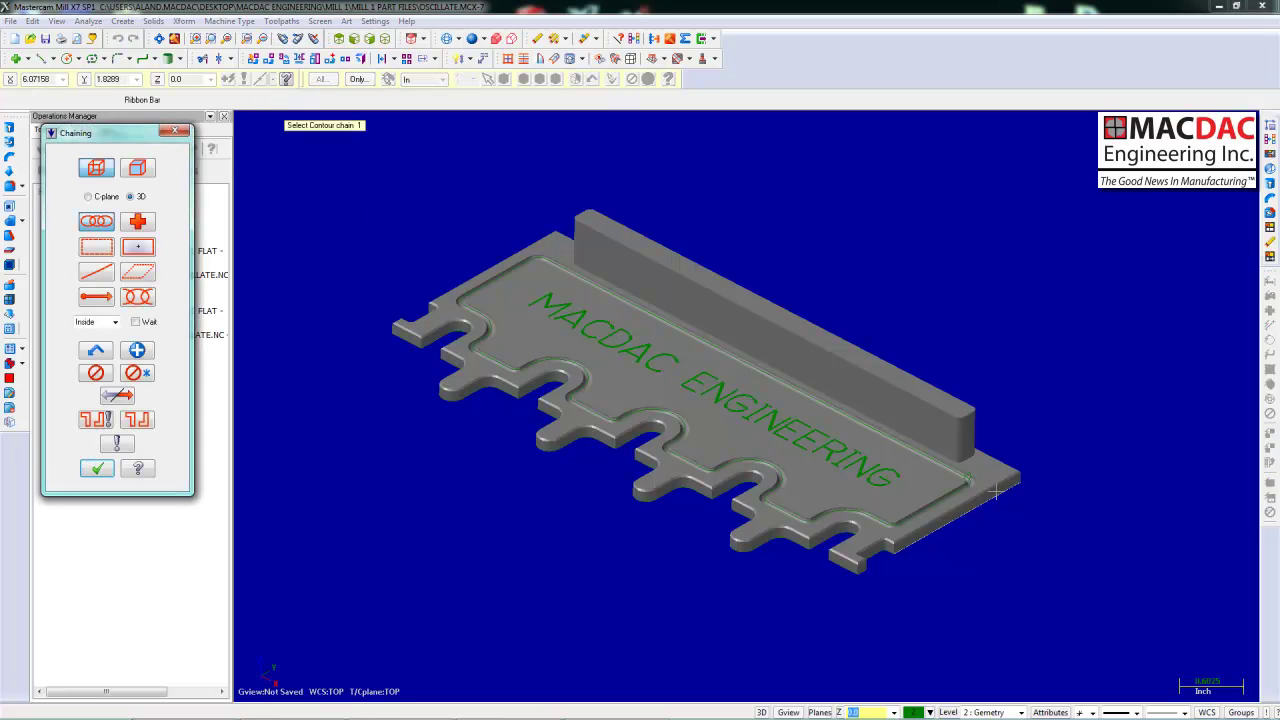
pyautogui.click(990, 497)
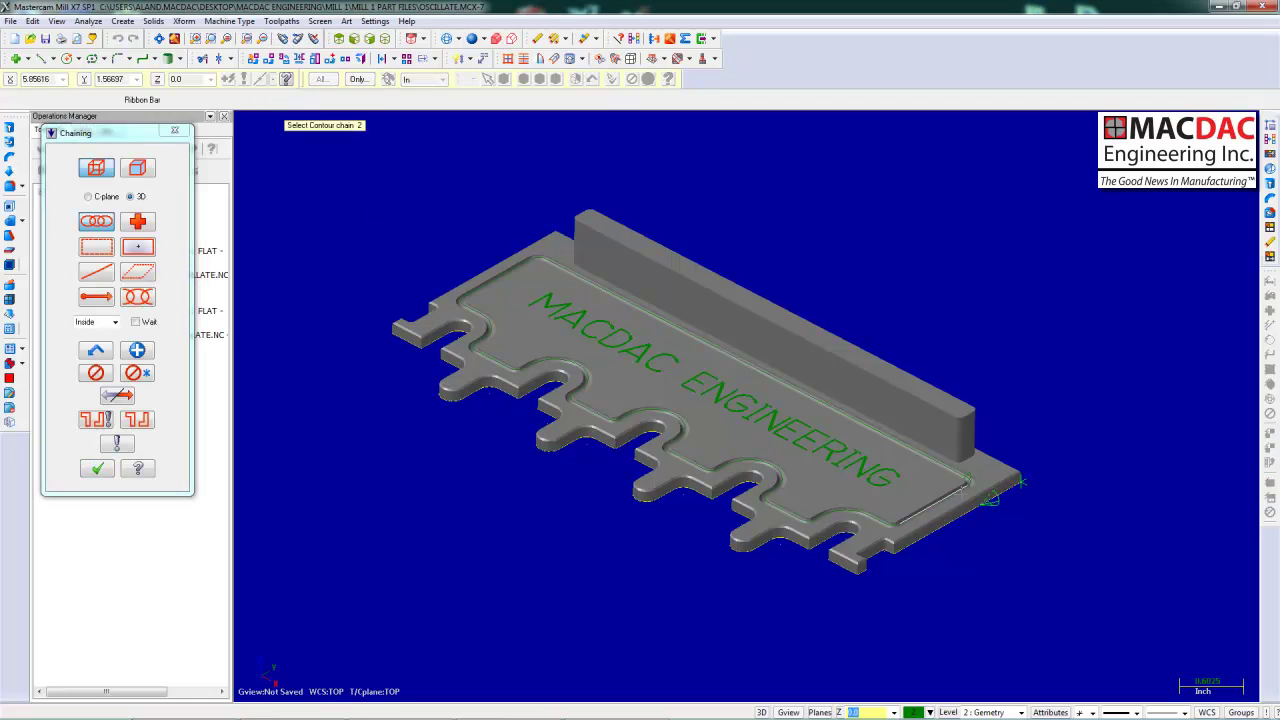
pyautogui.click(97, 468)
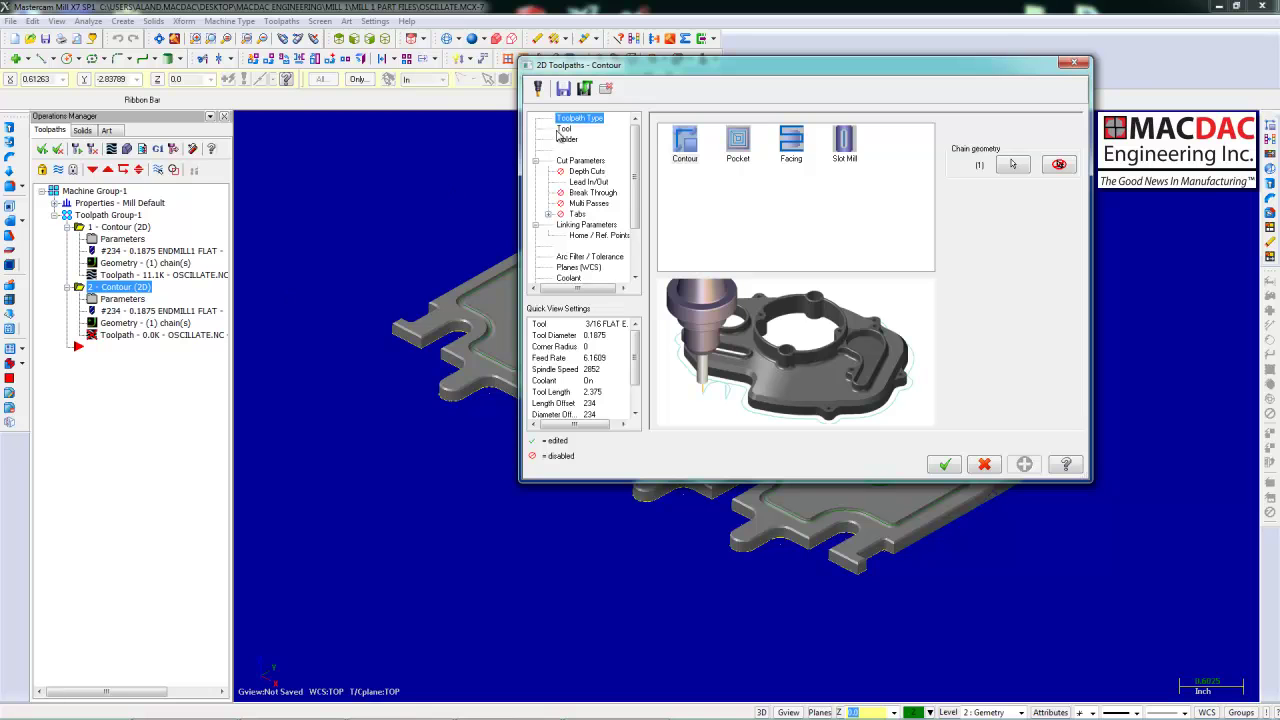
# Step: Make it a Remachining contour with 1/16 flat endmill #230 and generate it
pyautogui.click(564, 129)
pyautogui.click(705, 156)
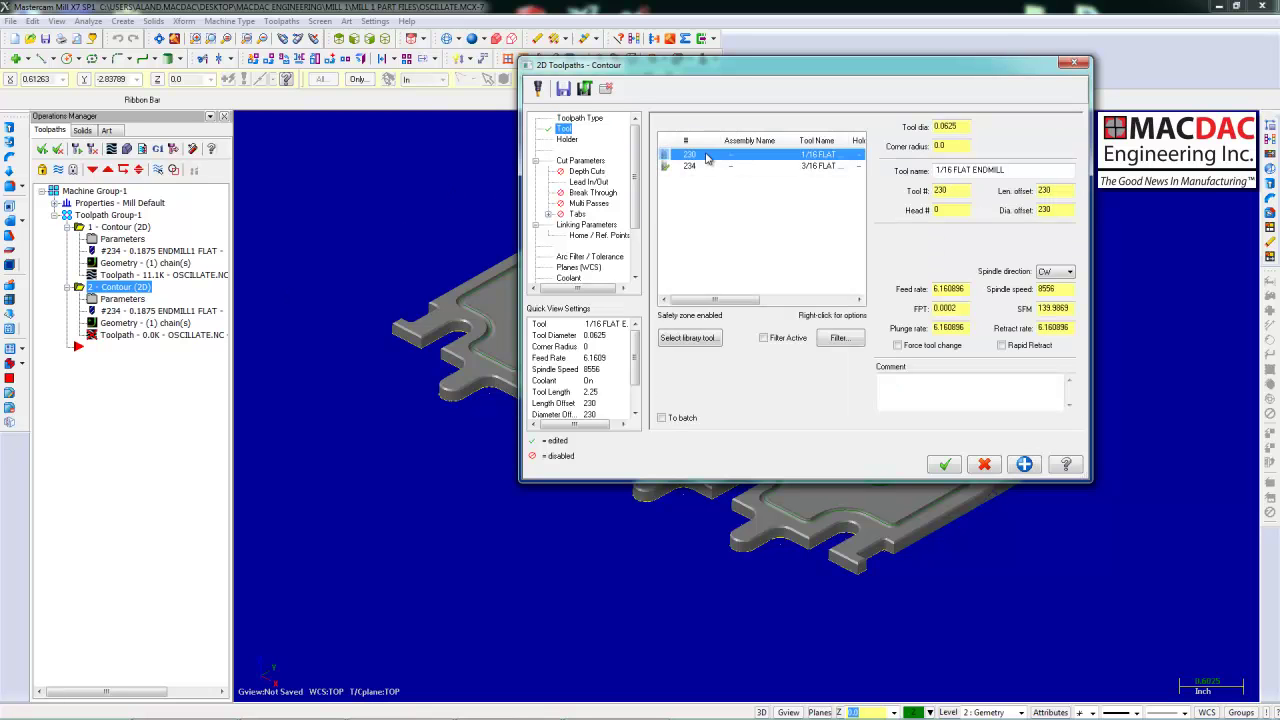
pyautogui.click(588, 161)
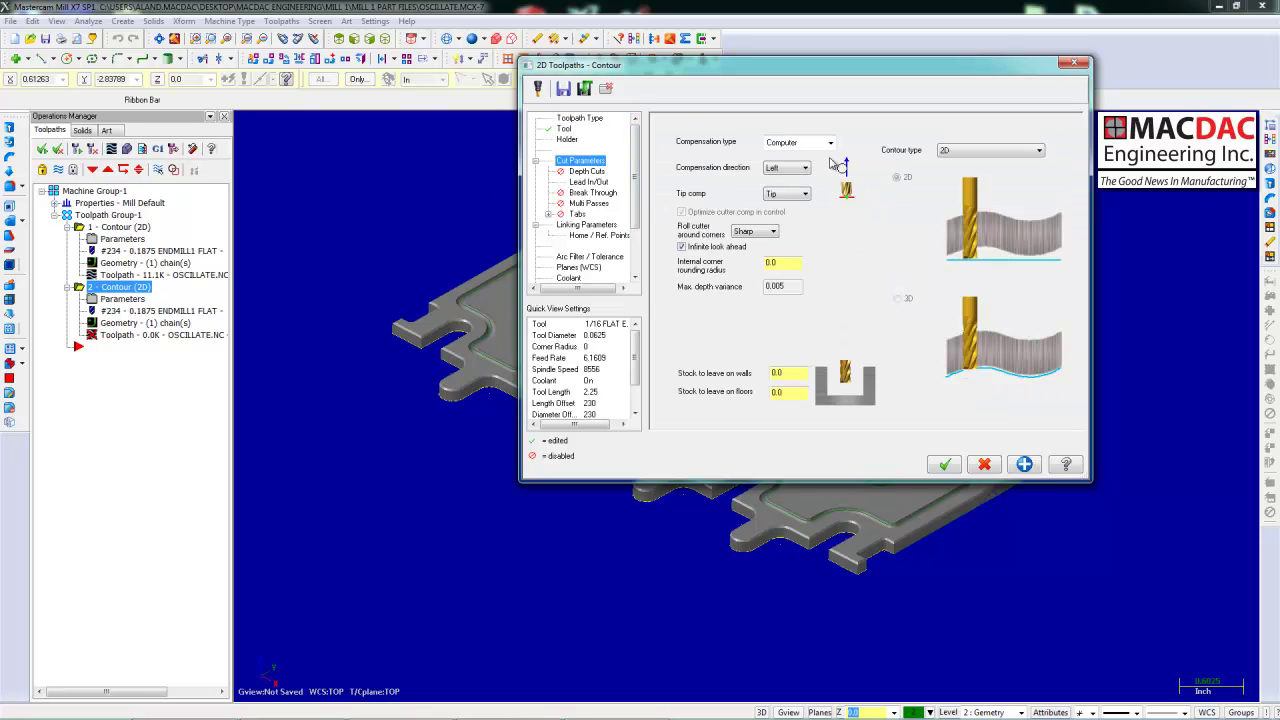
pyautogui.click(979, 152)
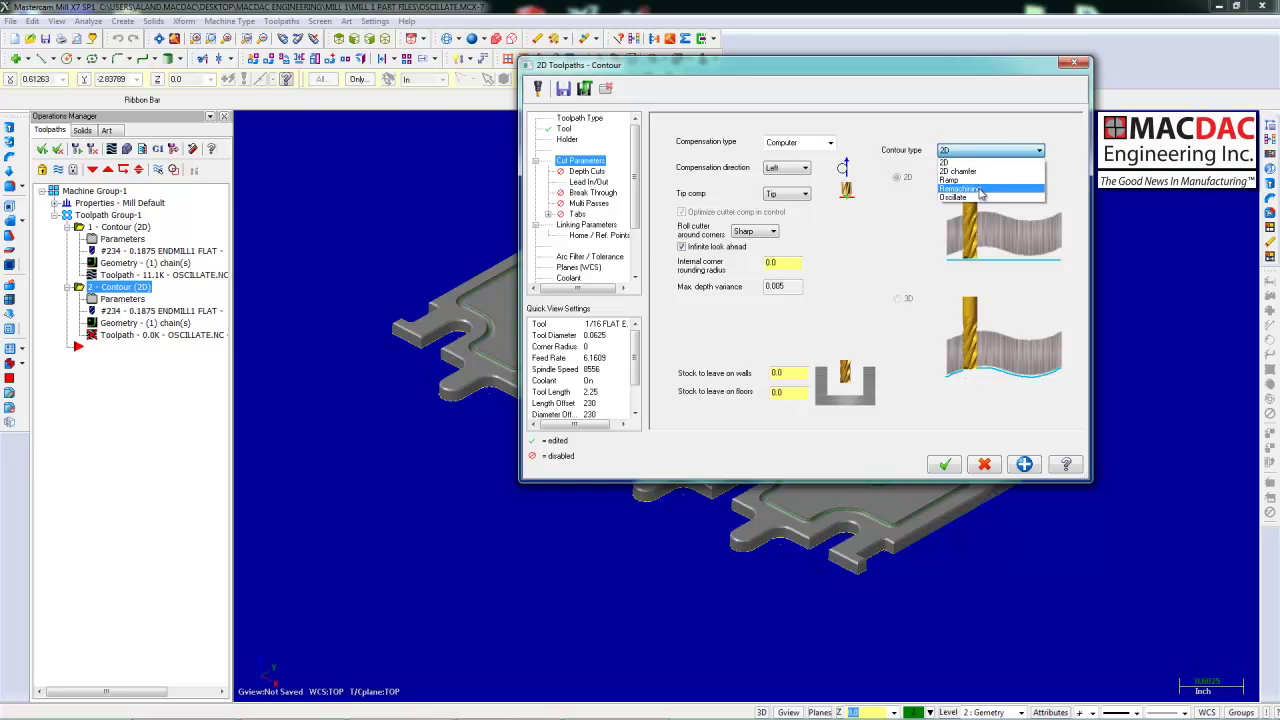
pyautogui.click(983, 188)
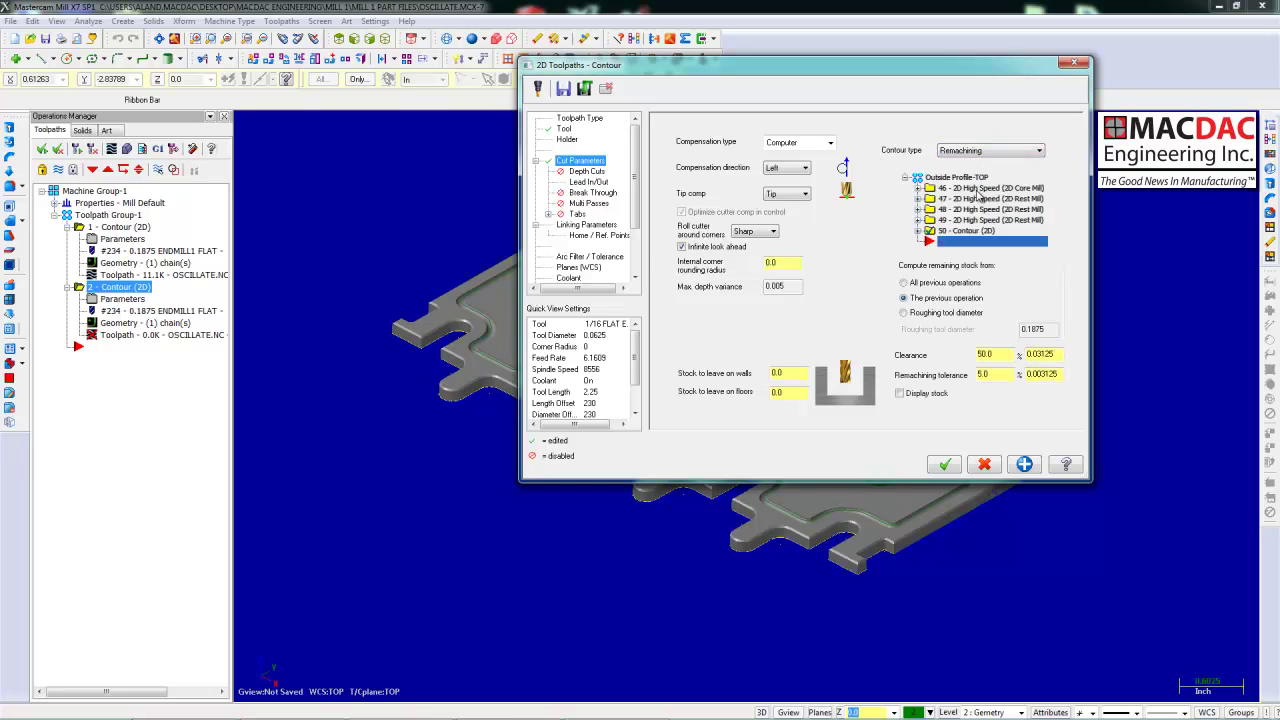
pyautogui.click(594, 225)
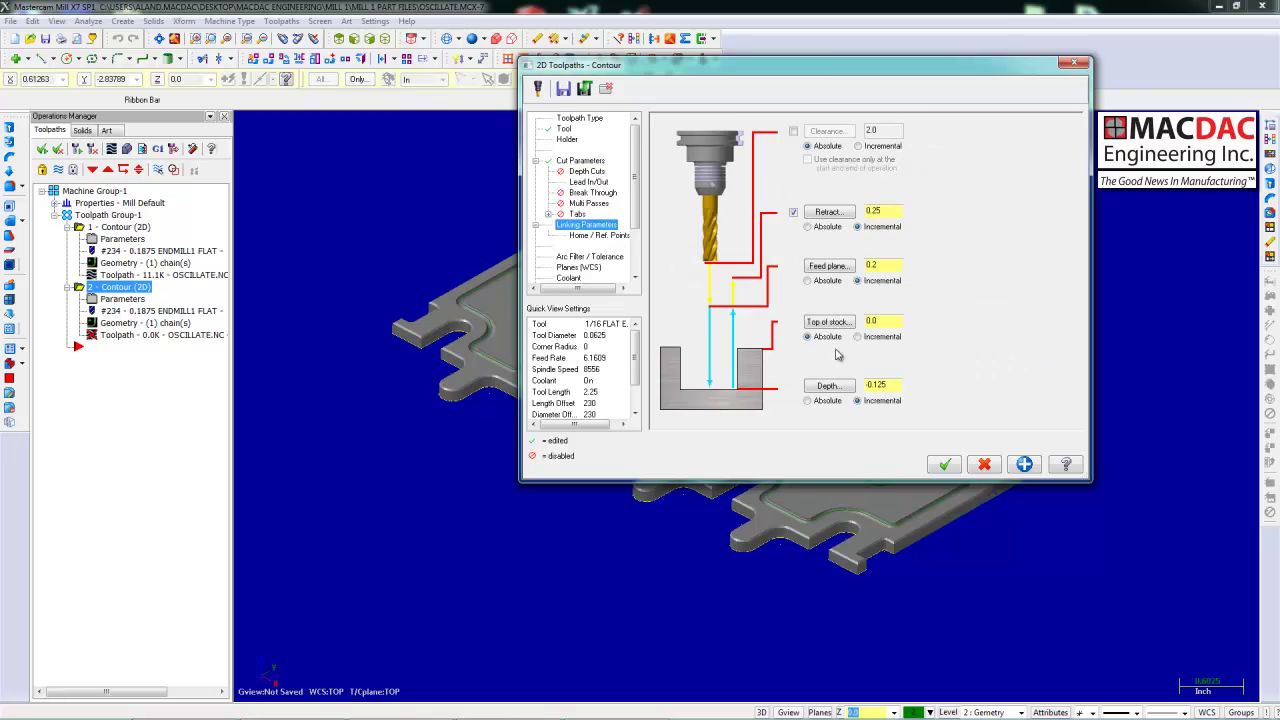
pyautogui.click(943, 464)
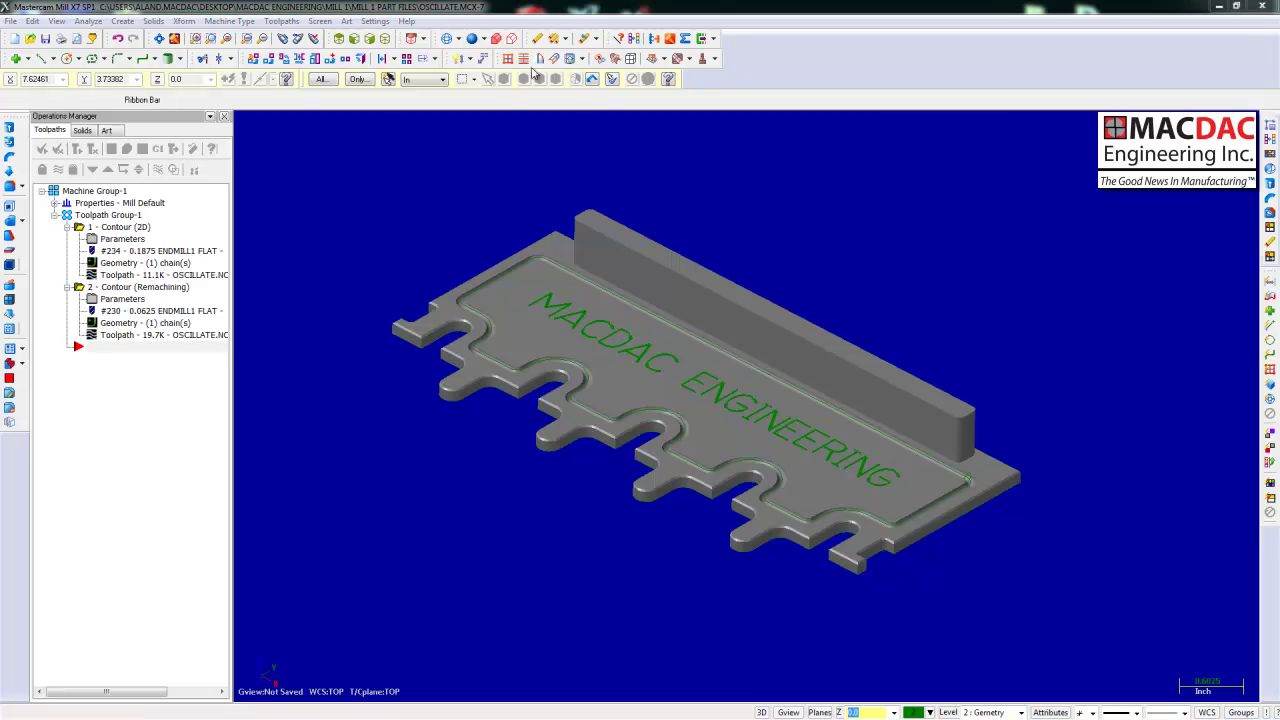
# Step: Start a third contour toolpath and chain its geometry
pyautogui.click(281, 21)
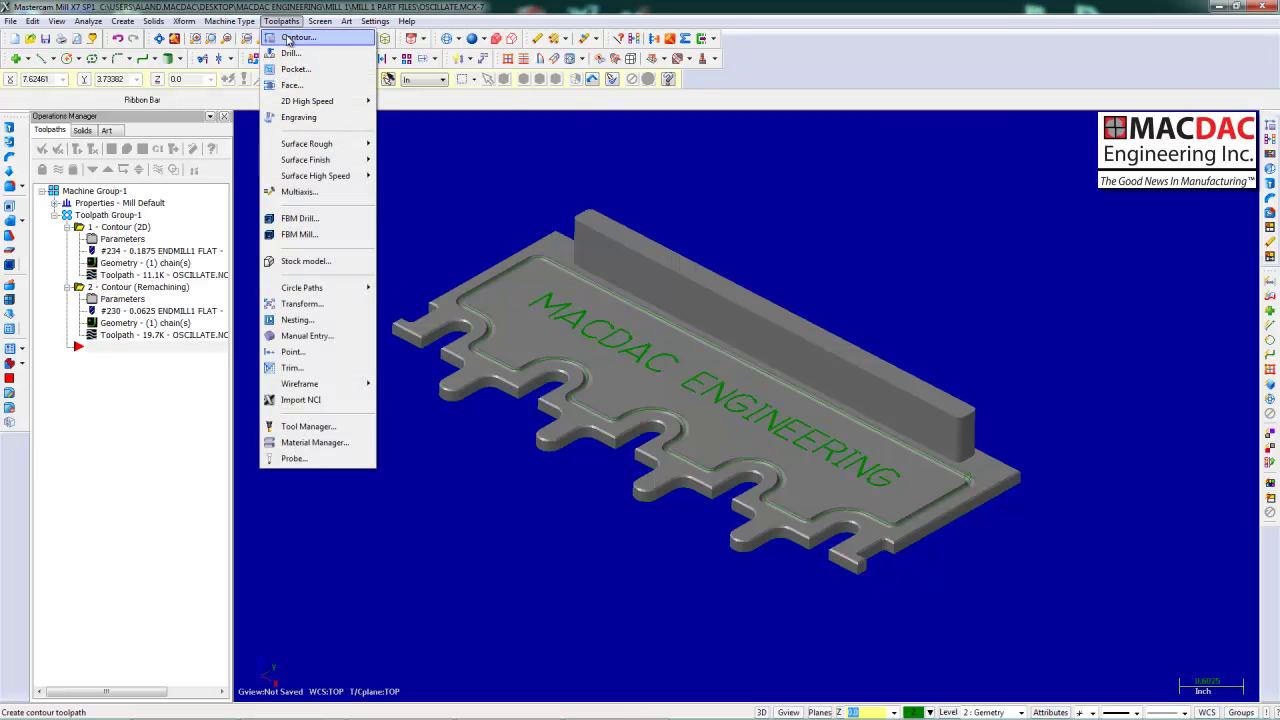
pyautogui.click(300, 37)
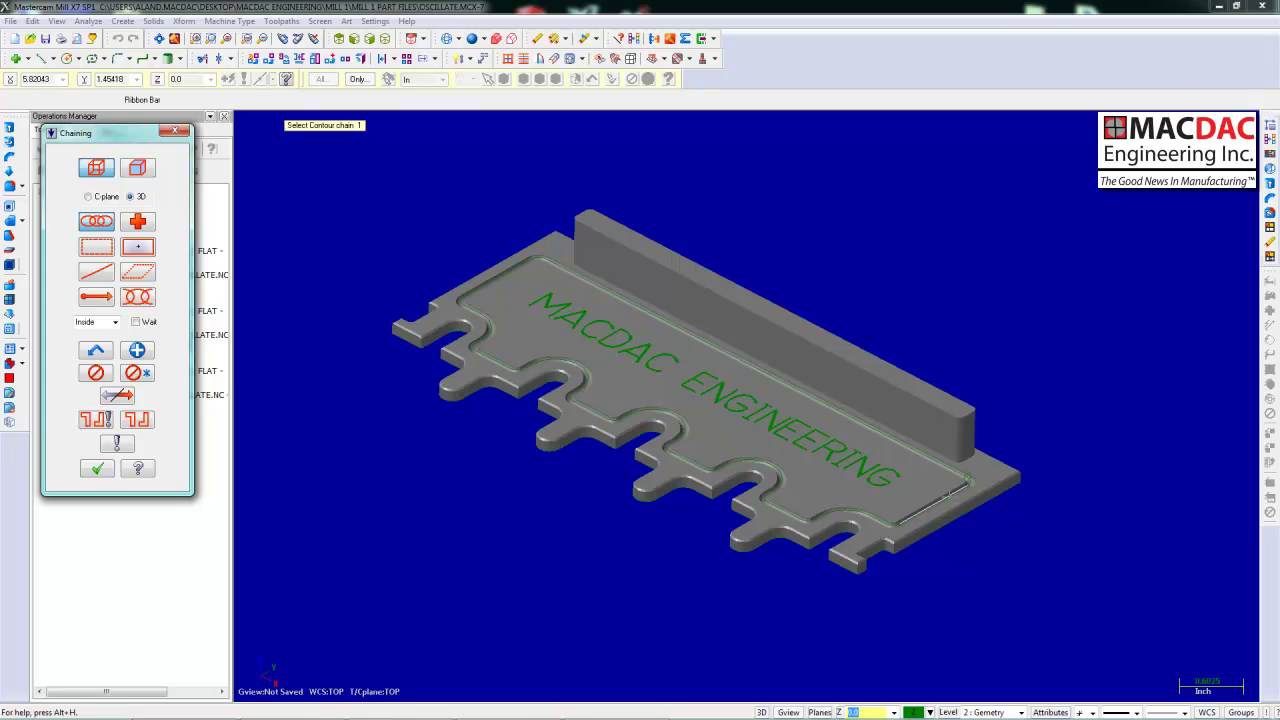
pyautogui.click(966, 486)
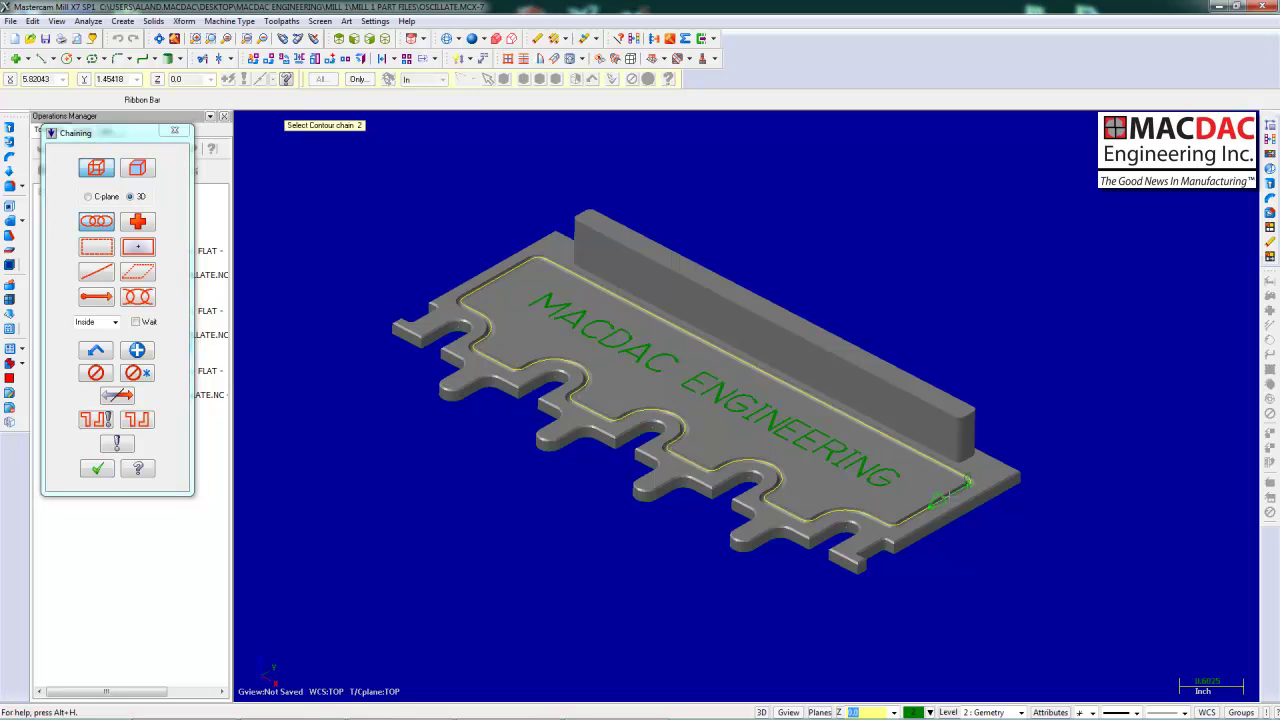
pyautogui.click(96, 469)
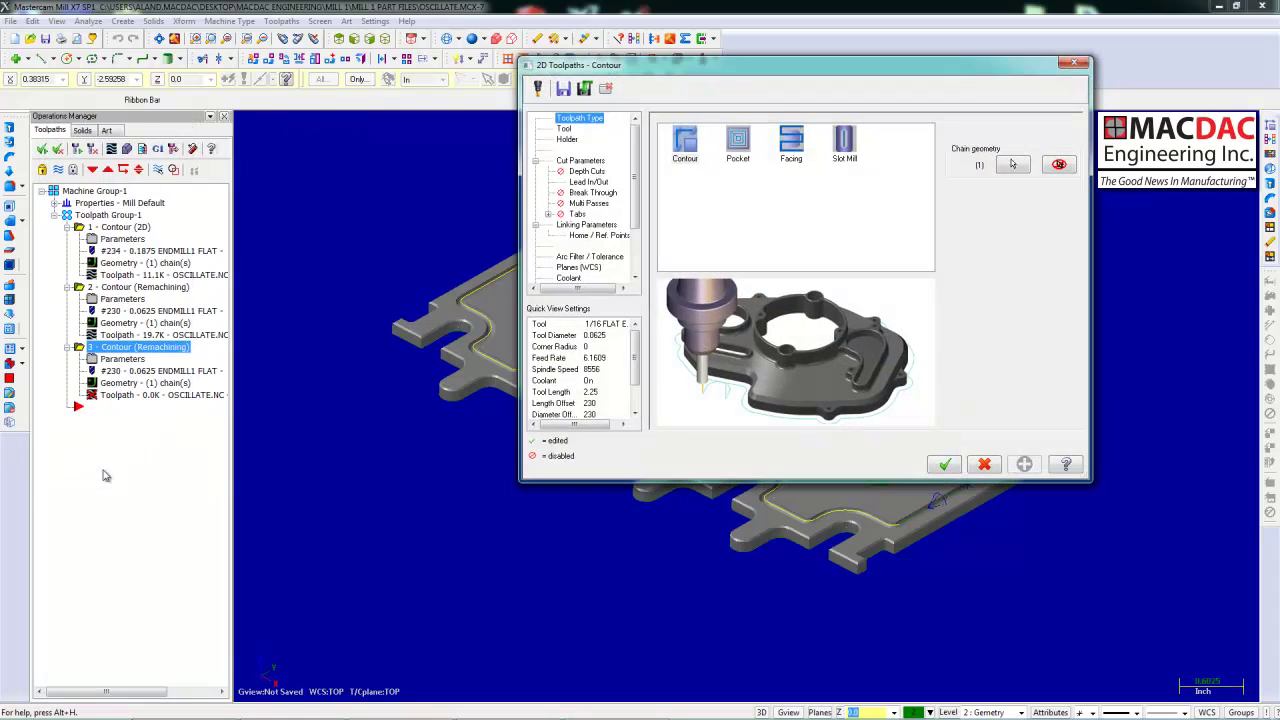
# Step: Use 1/8 ball endmill #249 with contour type 2D and compensation Off
pyautogui.click(566, 130)
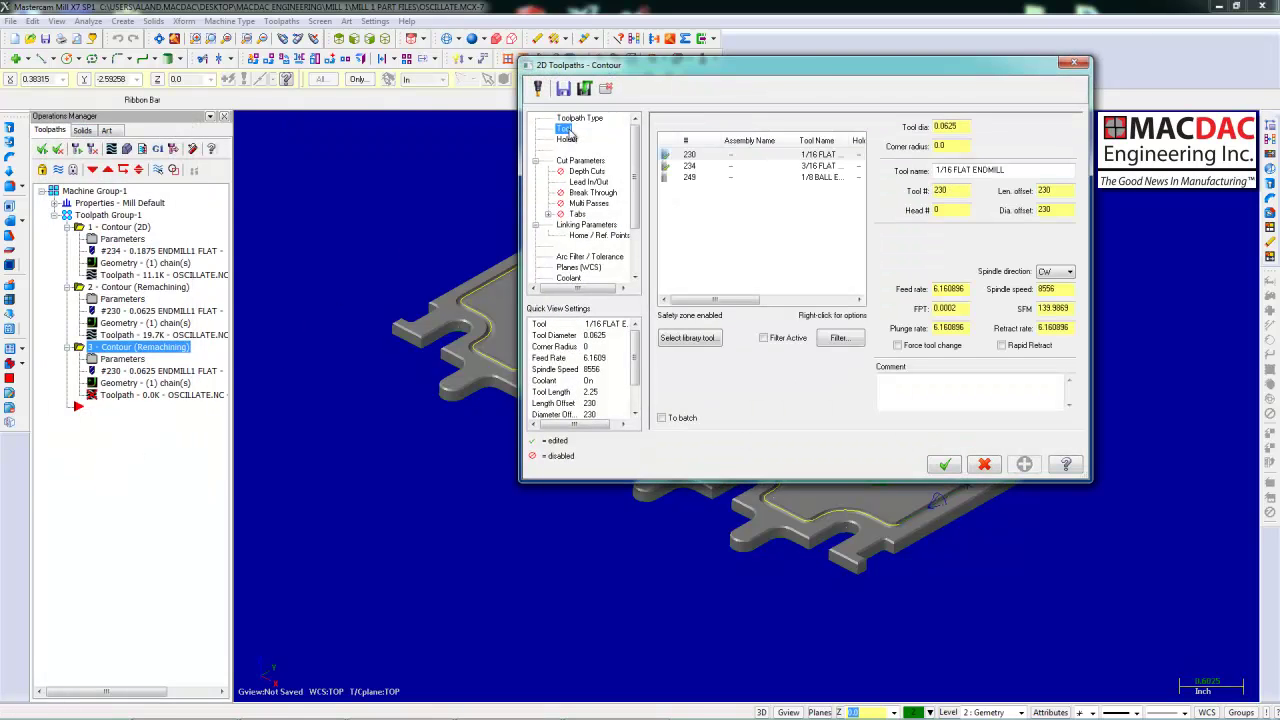
pyautogui.click(702, 177)
pyautogui.click(596, 162)
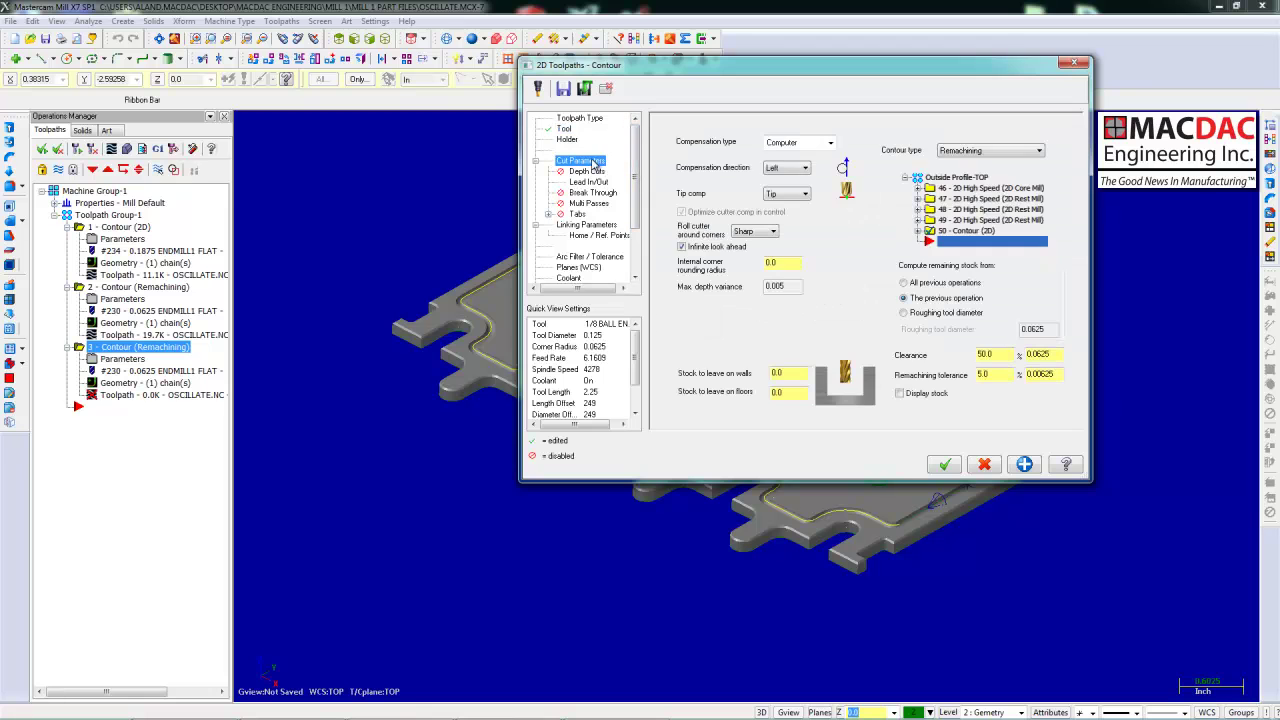
pyautogui.click(960, 152)
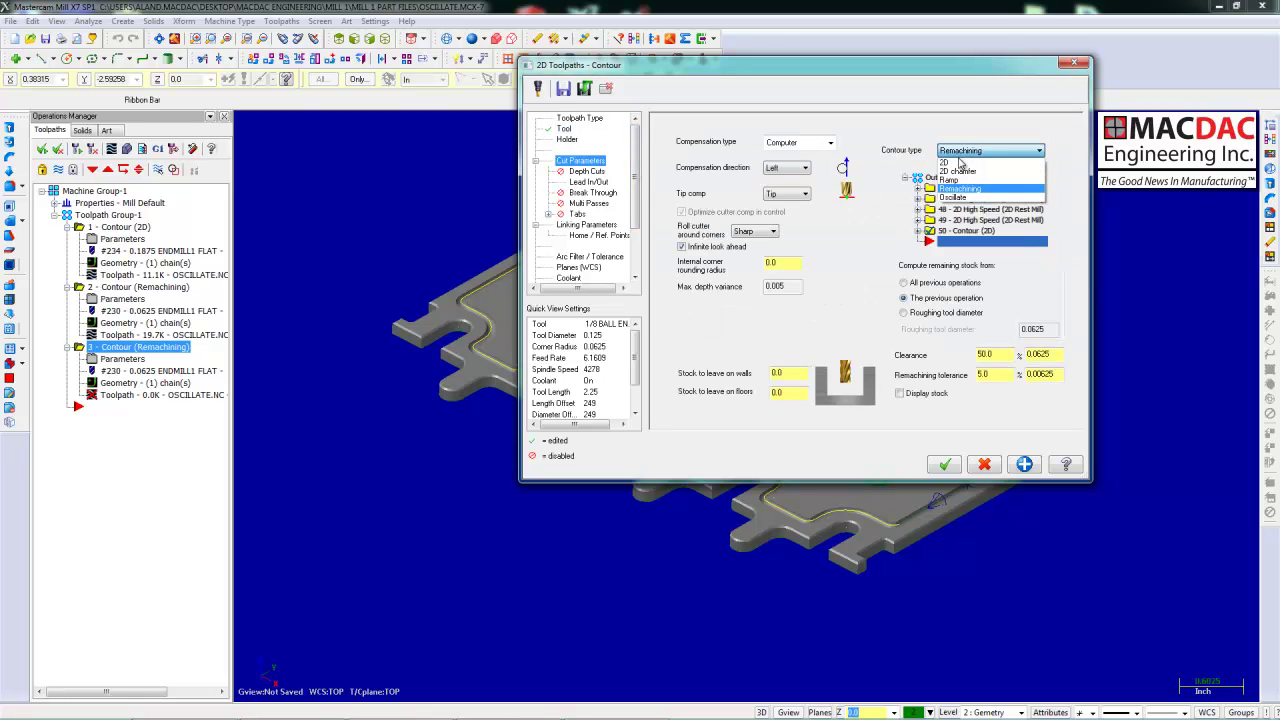
pyautogui.click(958, 162)
pyautogui.click(829, 144)
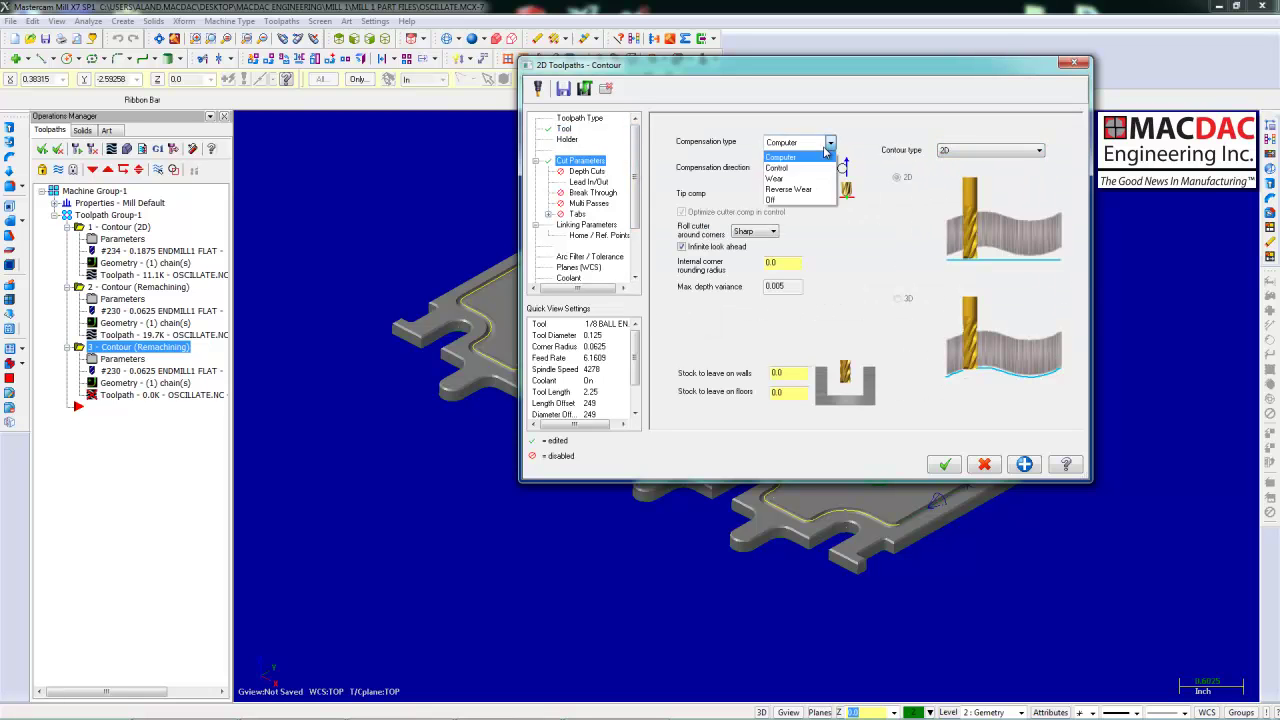
pyautogui.click(784, 200)
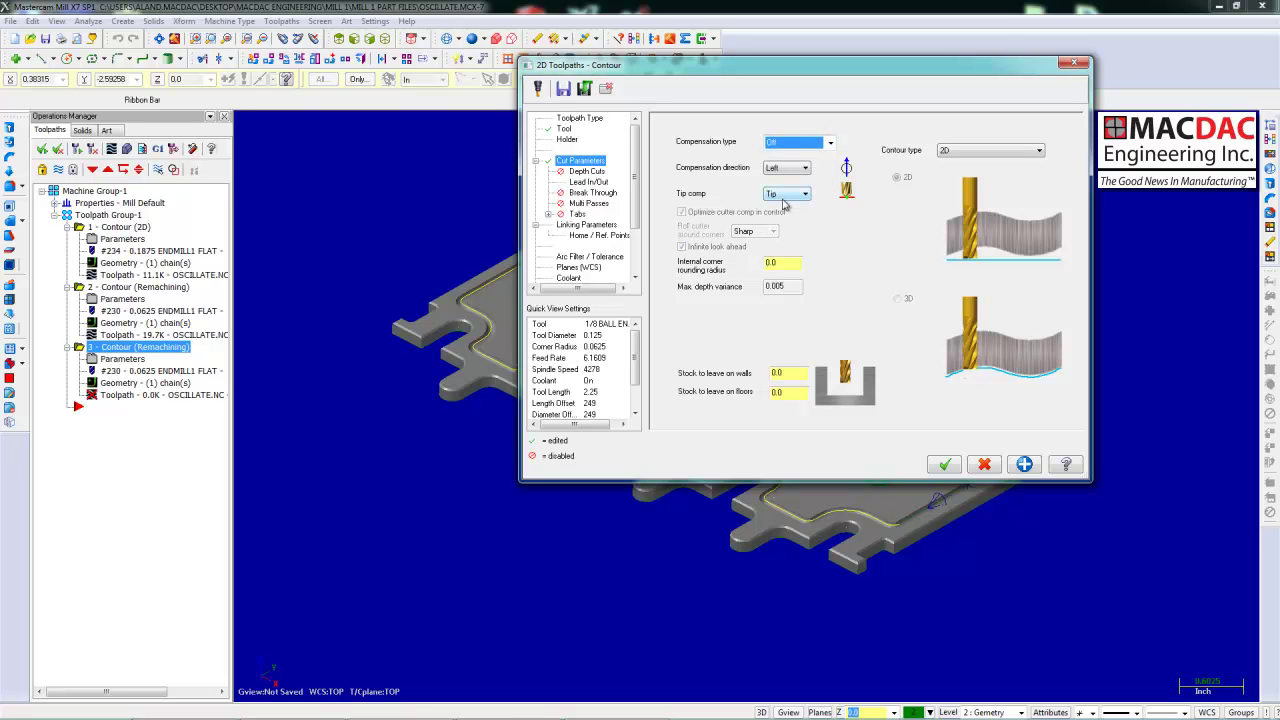
# Step: Set the linking depth to -.062, regenerate the toolpath and deselect operation 3
pyautogui.click(589, 182)
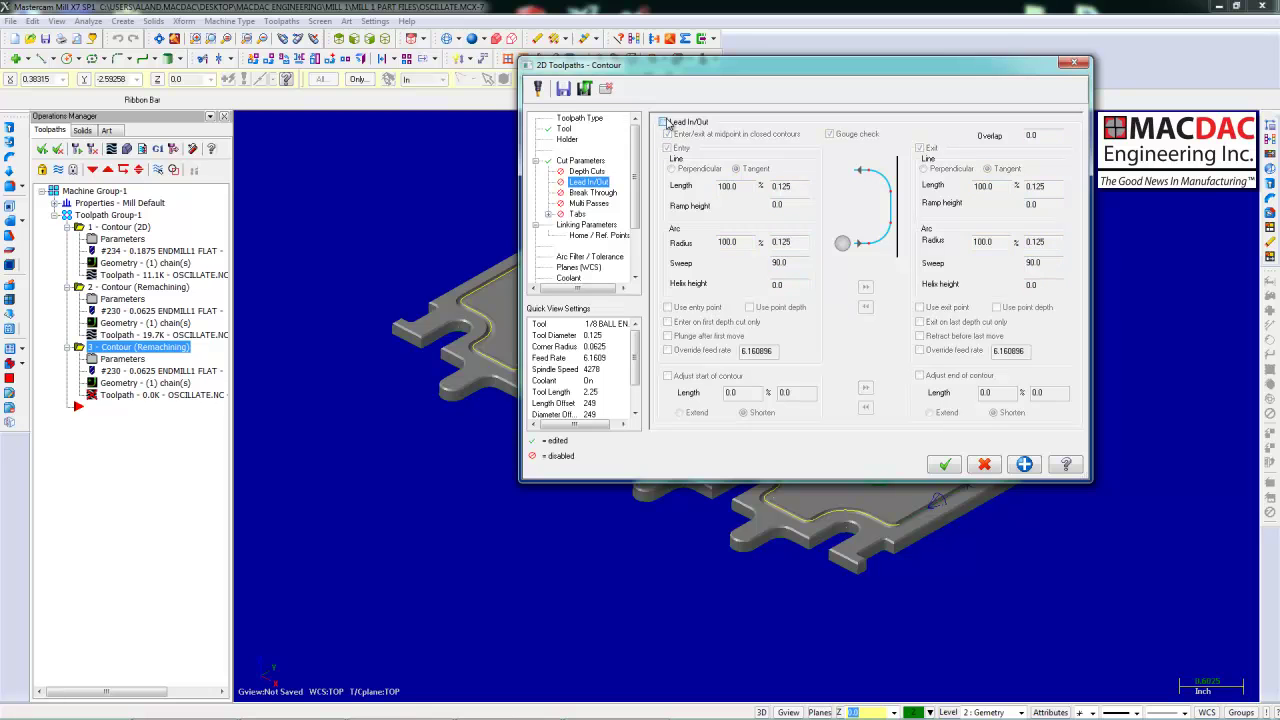
pyautogui.click(605, 226)
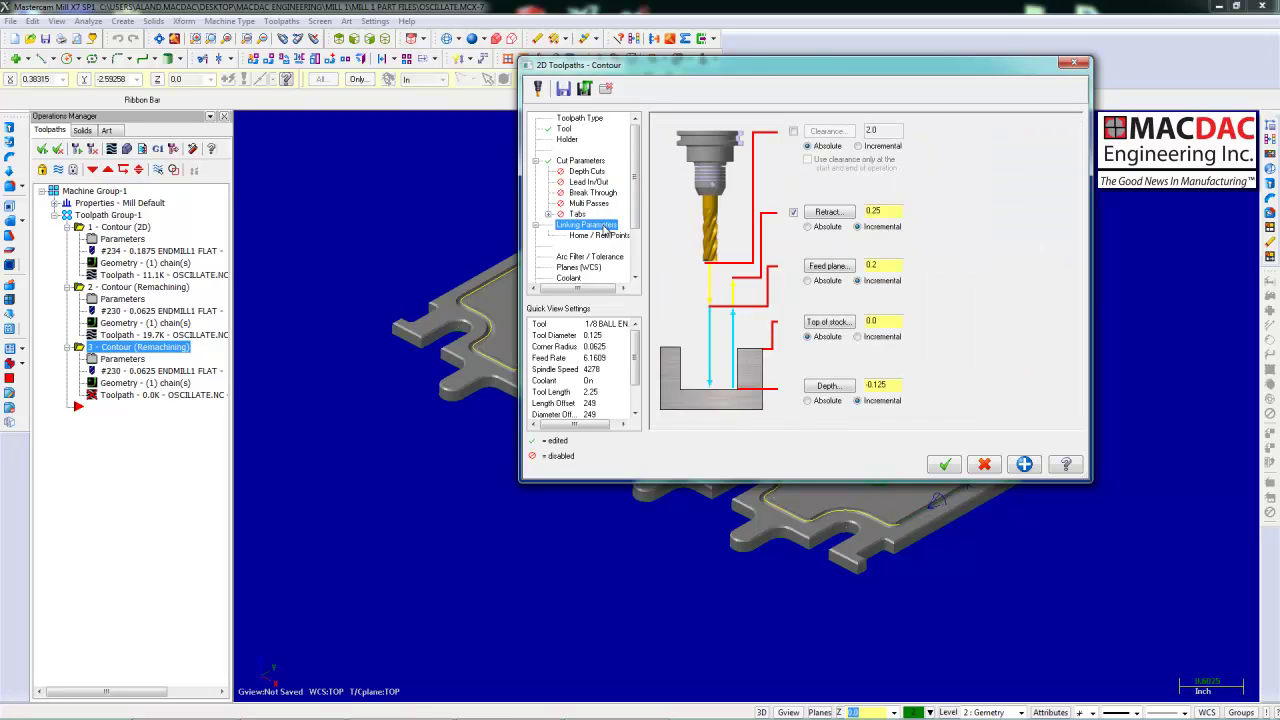
pyautogui.doubleClick(878, 385)
pyautogui.press('BackSpace')
pyautogui.click(942, 463)
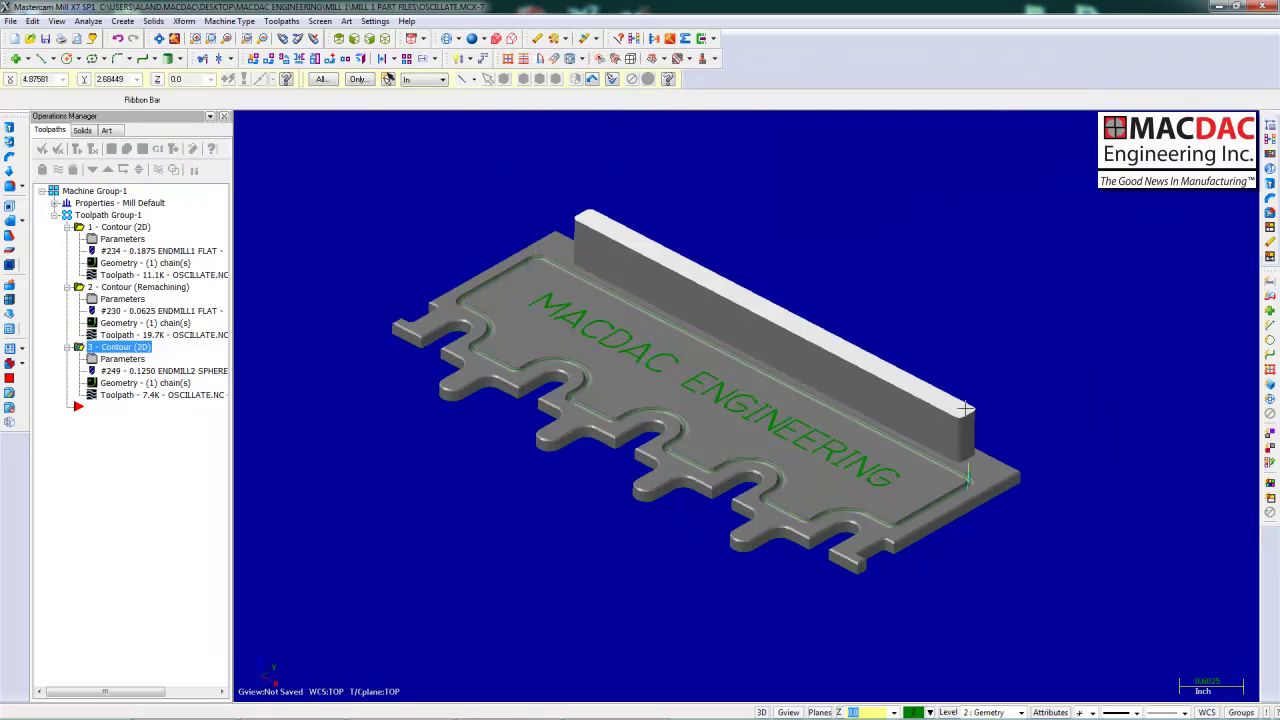
pyautogui.click(968, 480)
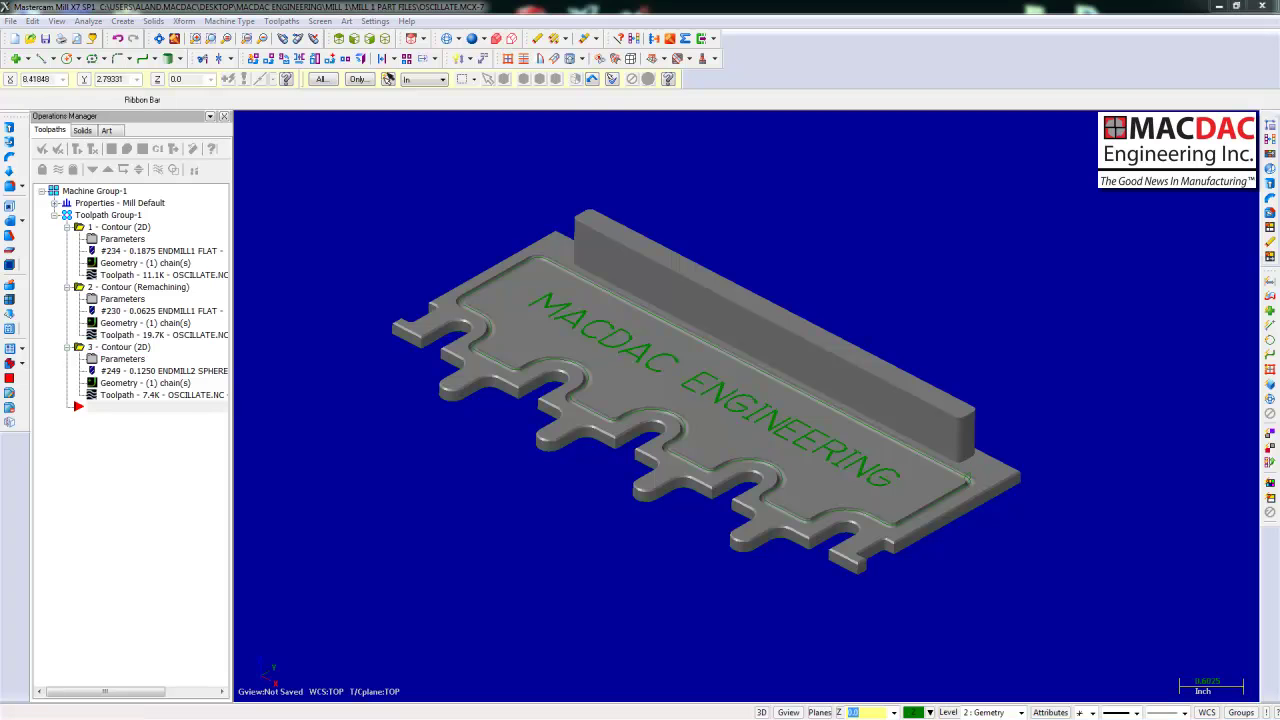
# Step: Start a new contour and polygon-select the MACDAC ENGINEERING lettering chains
pyautogui.click(290, 21)
pyautogui.click(297, 39)
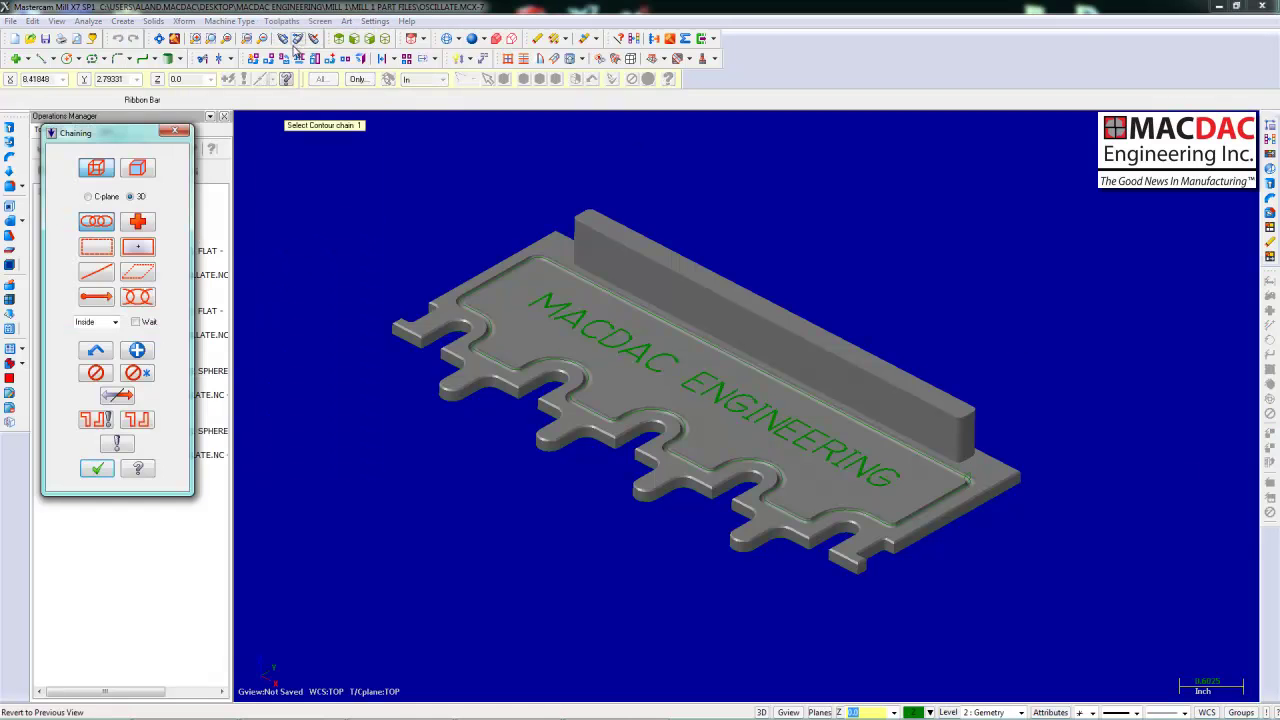
pyautogui.click(138, 272)
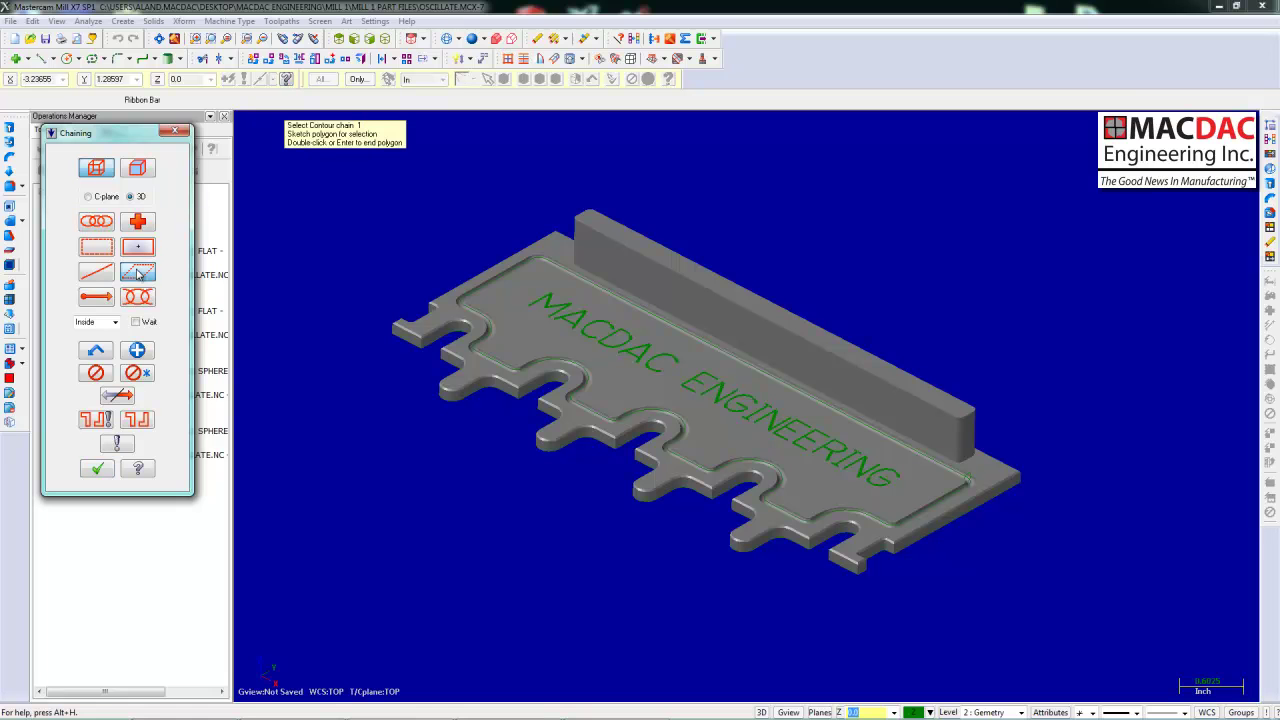
pyautogui.click(470, 243)
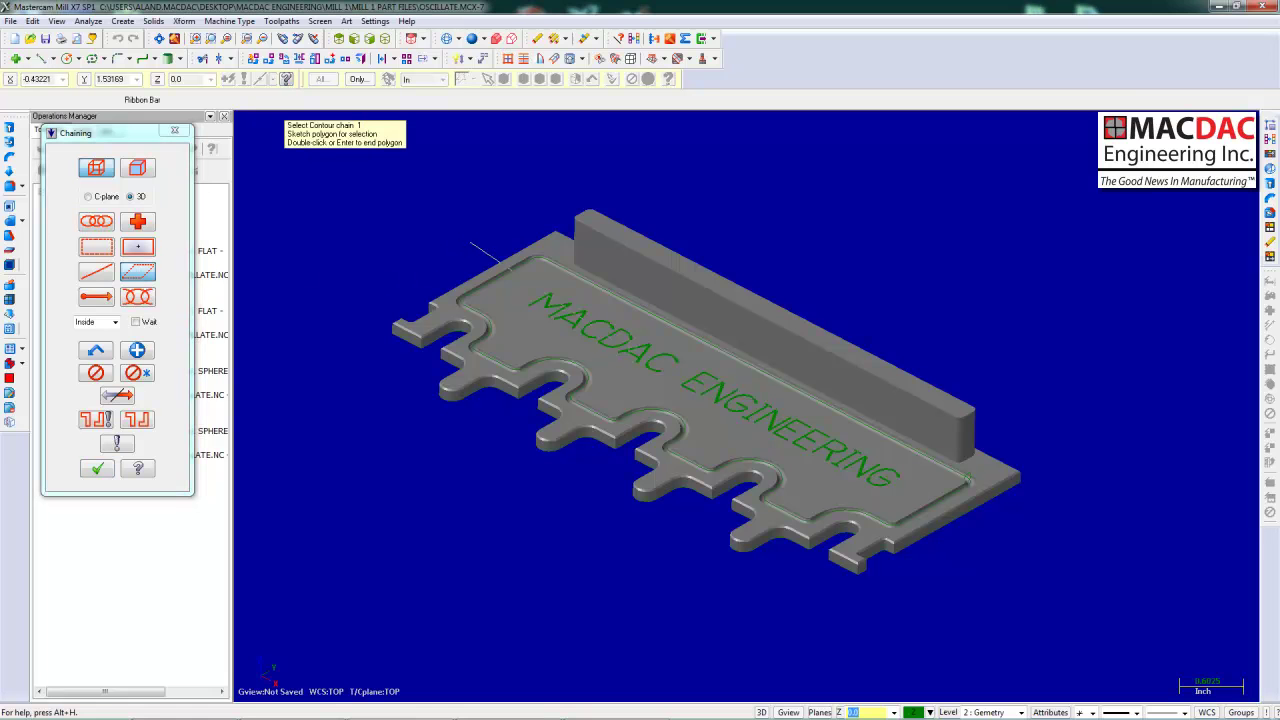
pyautogui.click(1000, 508)
pyautogui.click(958, 546)
pyautogui.press('Return')
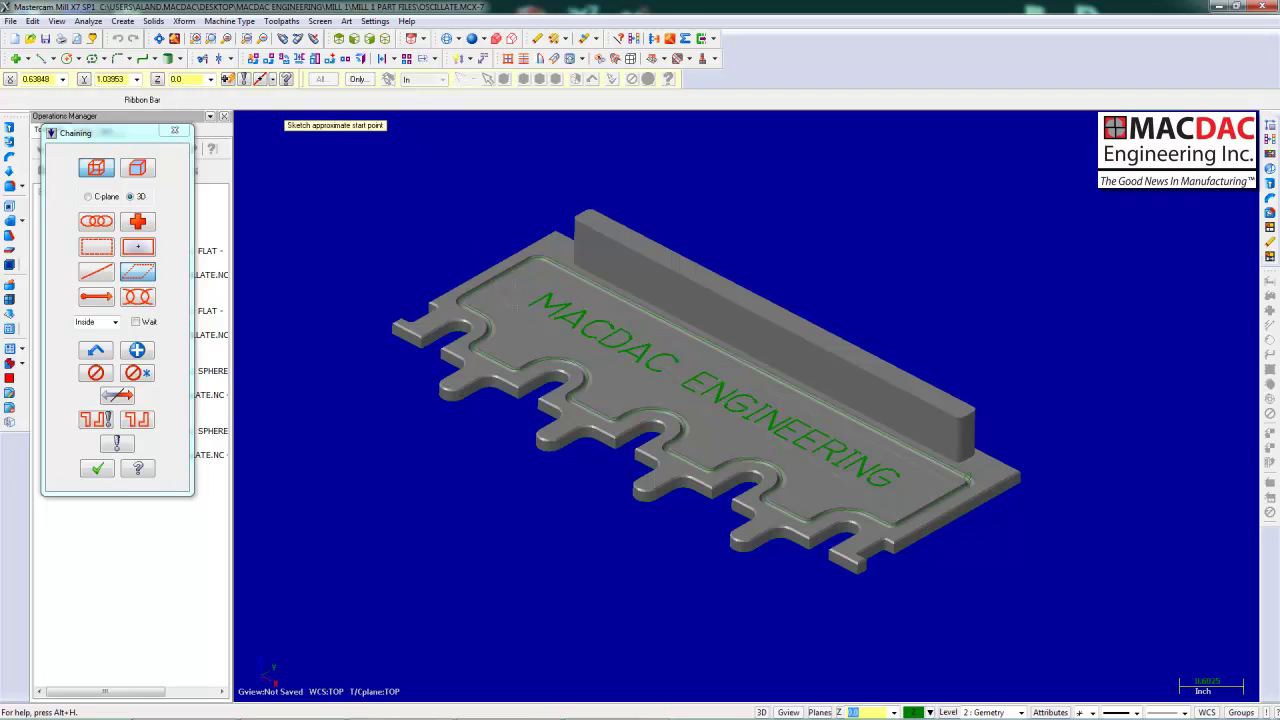
pyautogui.click(96, 469)
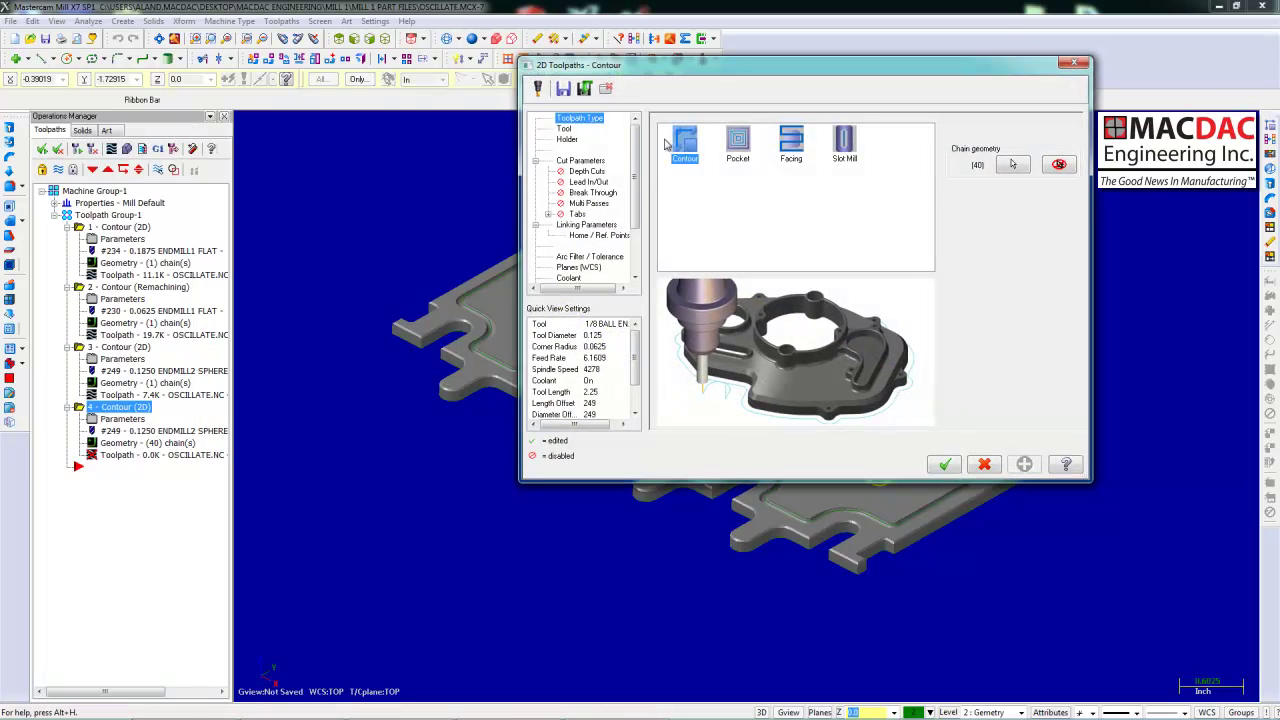
# Step: Engrave the lettering with 1/4 inch 120-degree tool #520 at -.02 depth, then show ISO view
pyautogui.click(564, 130)
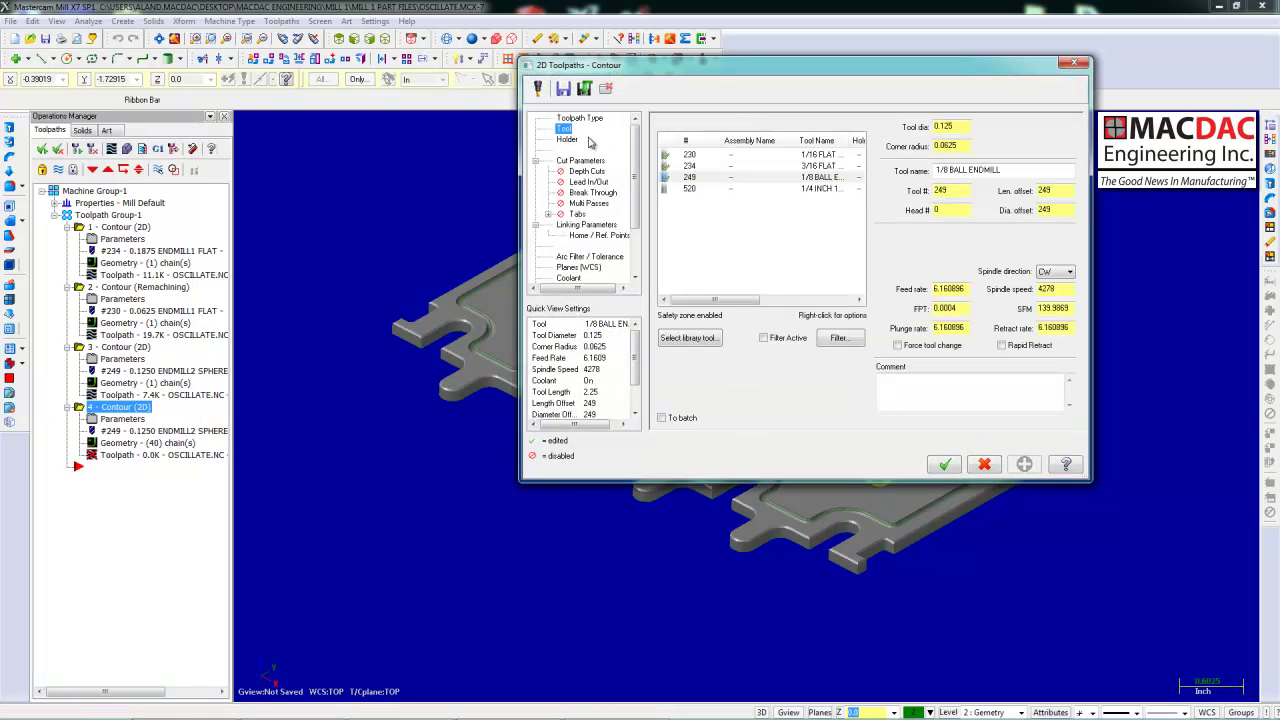
pyautogui.click(690, 190)
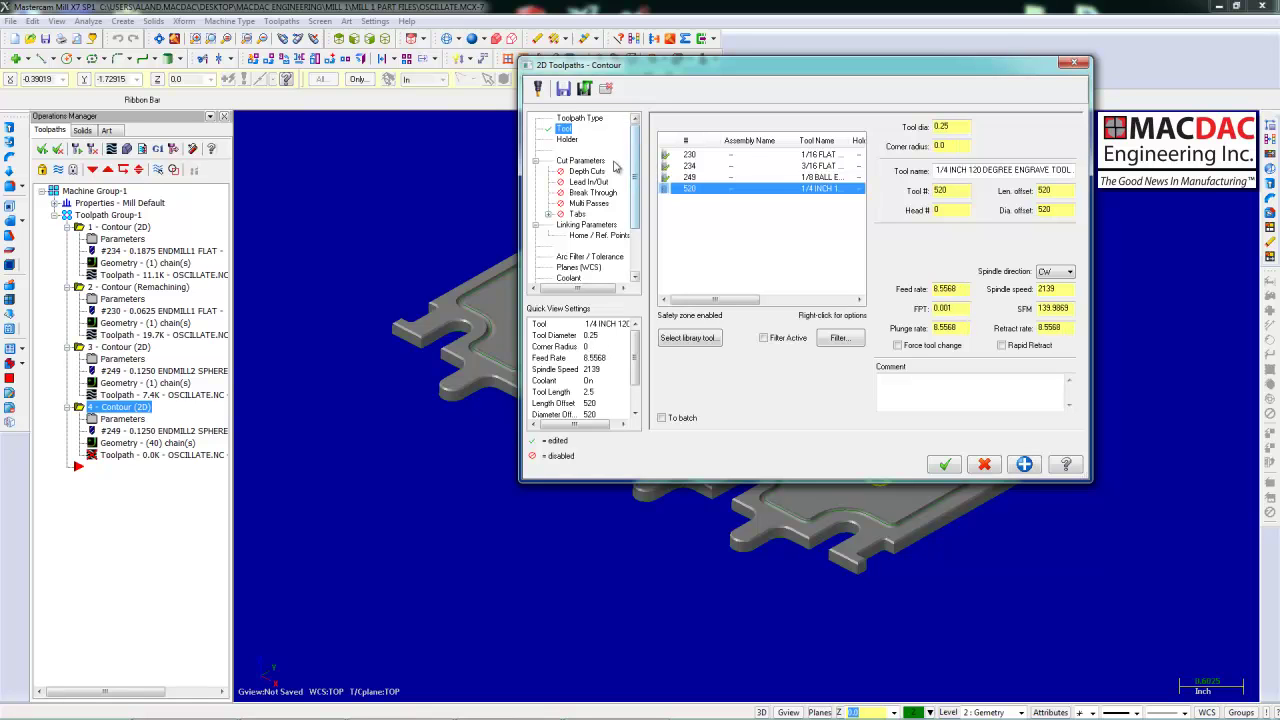
pyautogui.click(583, 162)
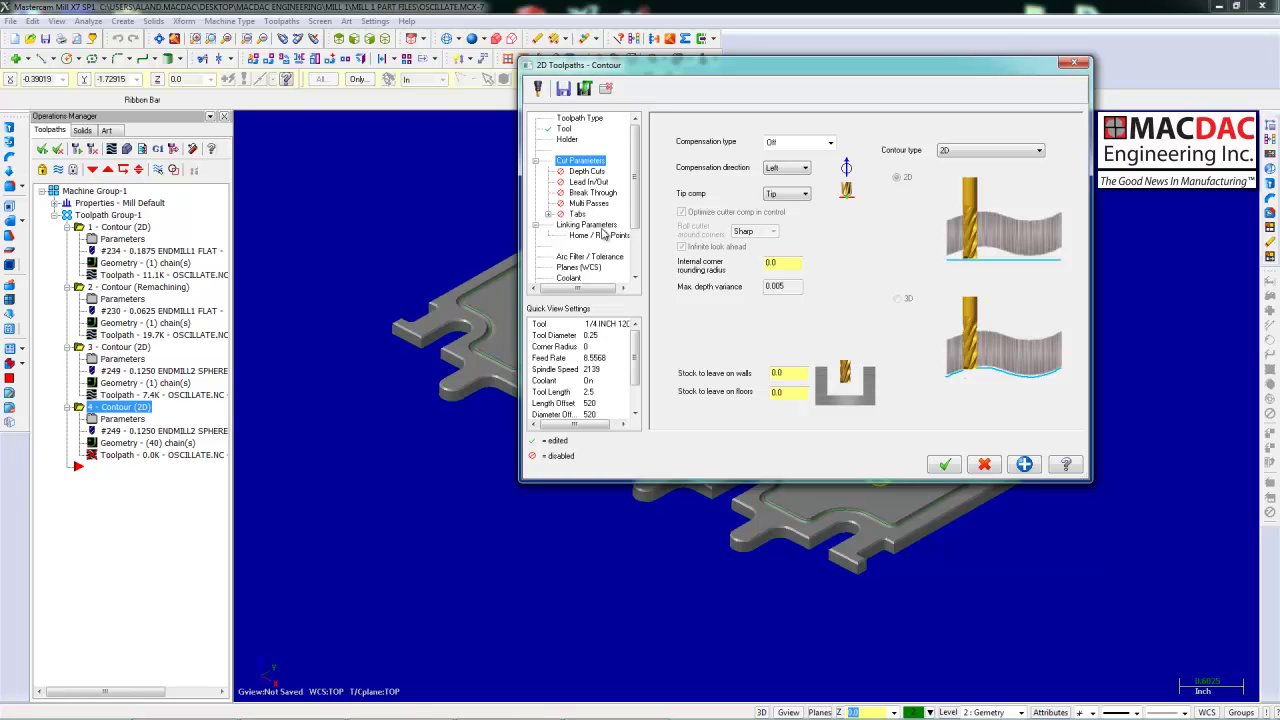
pyautogui.click(600, 226)
pyautogui.doubleClick(872, 385)
pyautogui.press('BackSpace')
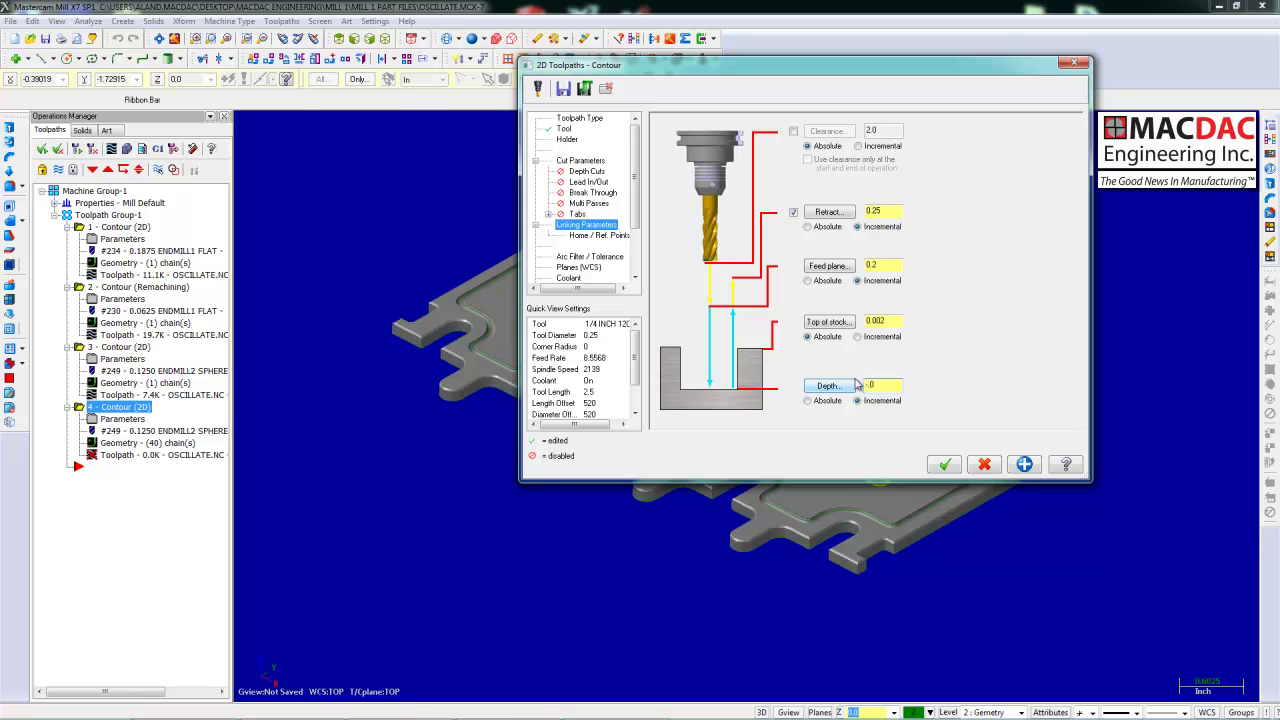
pyautogui.click(944, 464)
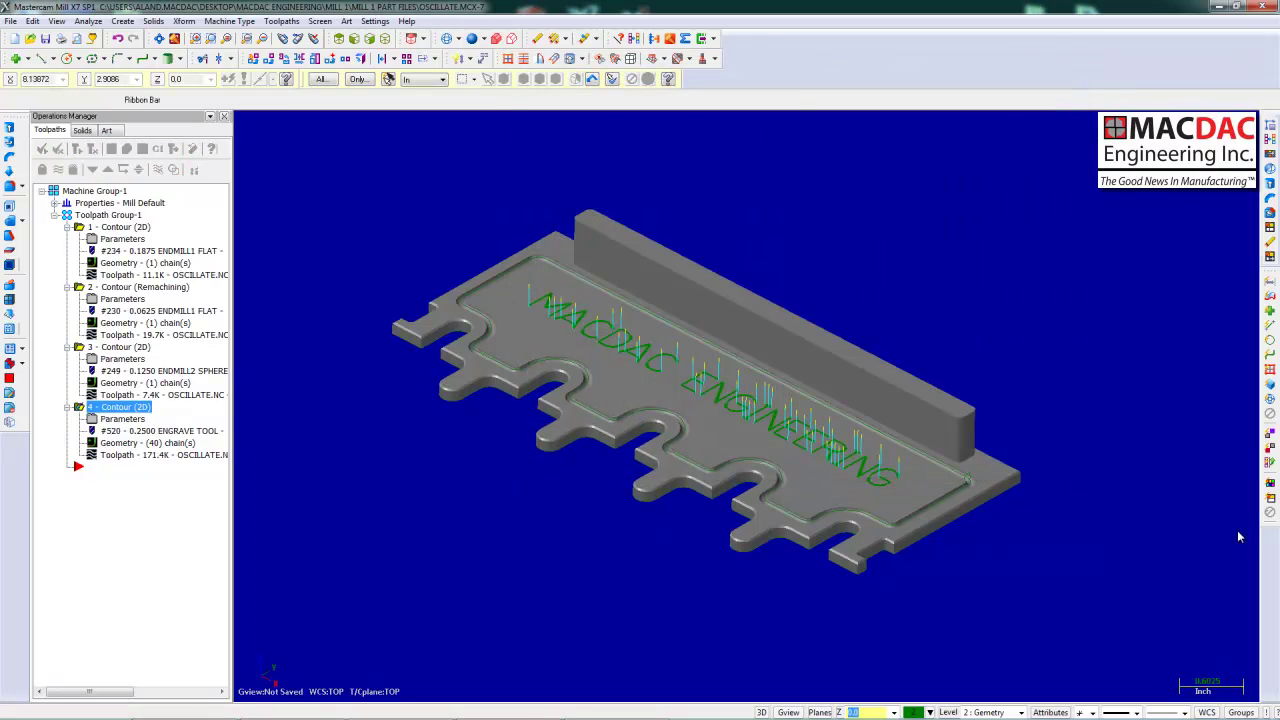
pyautogui.hotkey('alt', '7')
pyautogui.hotkey('alt', 't')
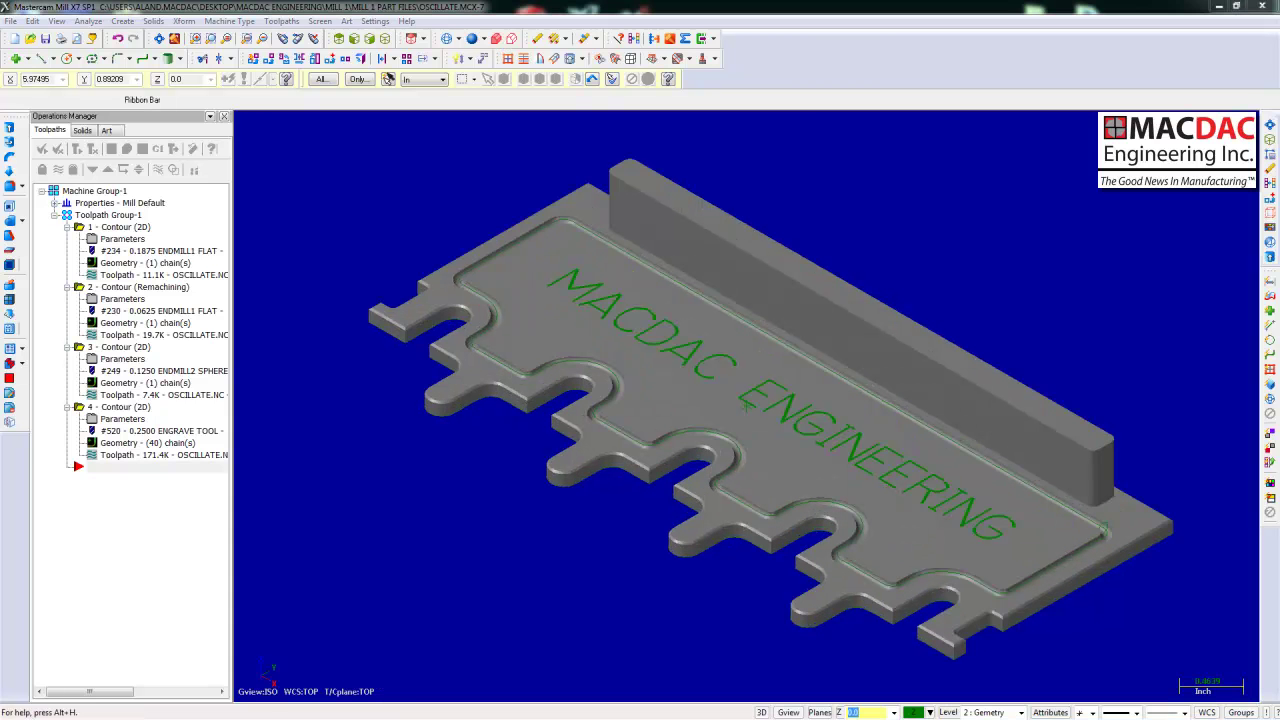
# Step: Start a new contour chained on the plate's outer edge in C-plane mode
pyautogui.click(281, 21)
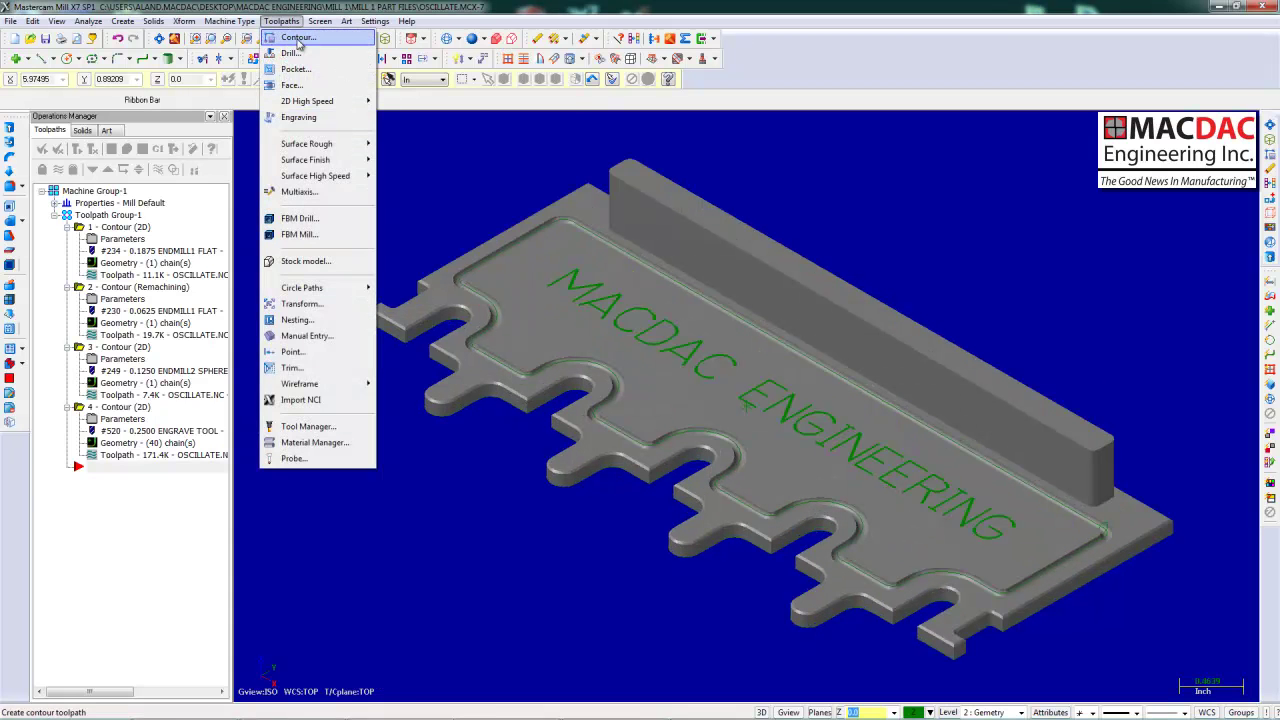
pyautogui.click(298, 38)
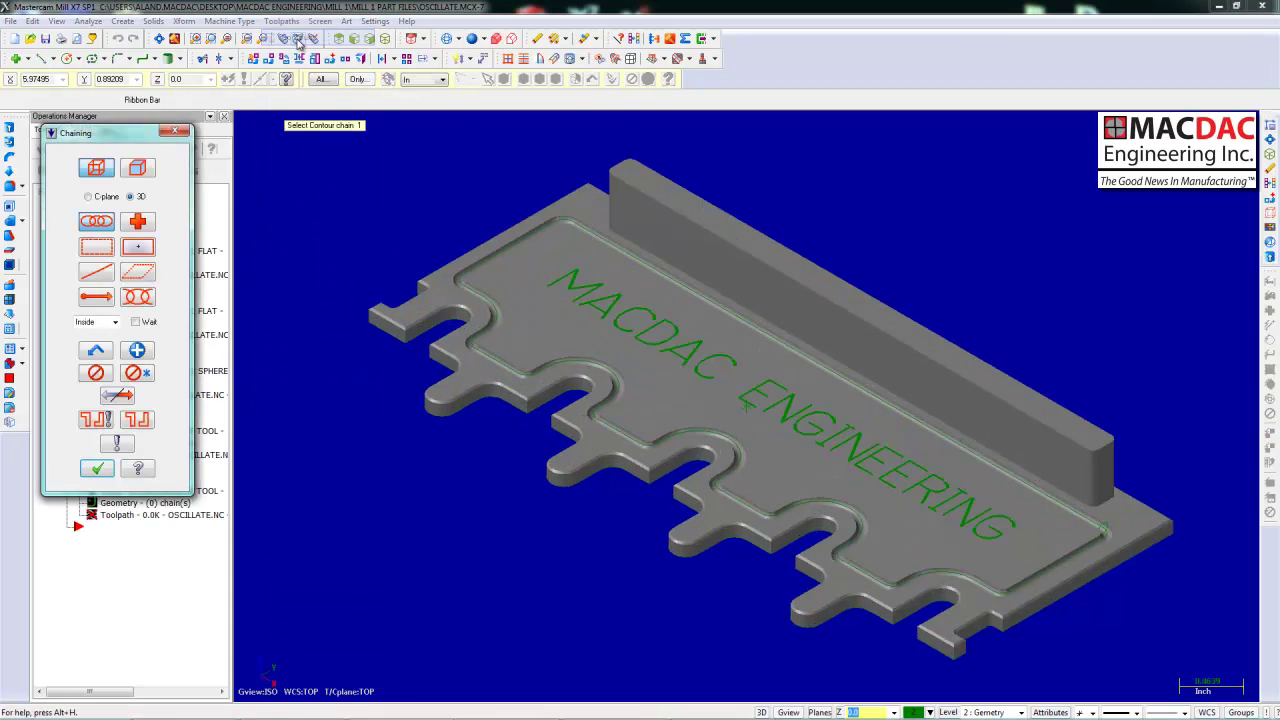
pyautogui.click(102, 198)
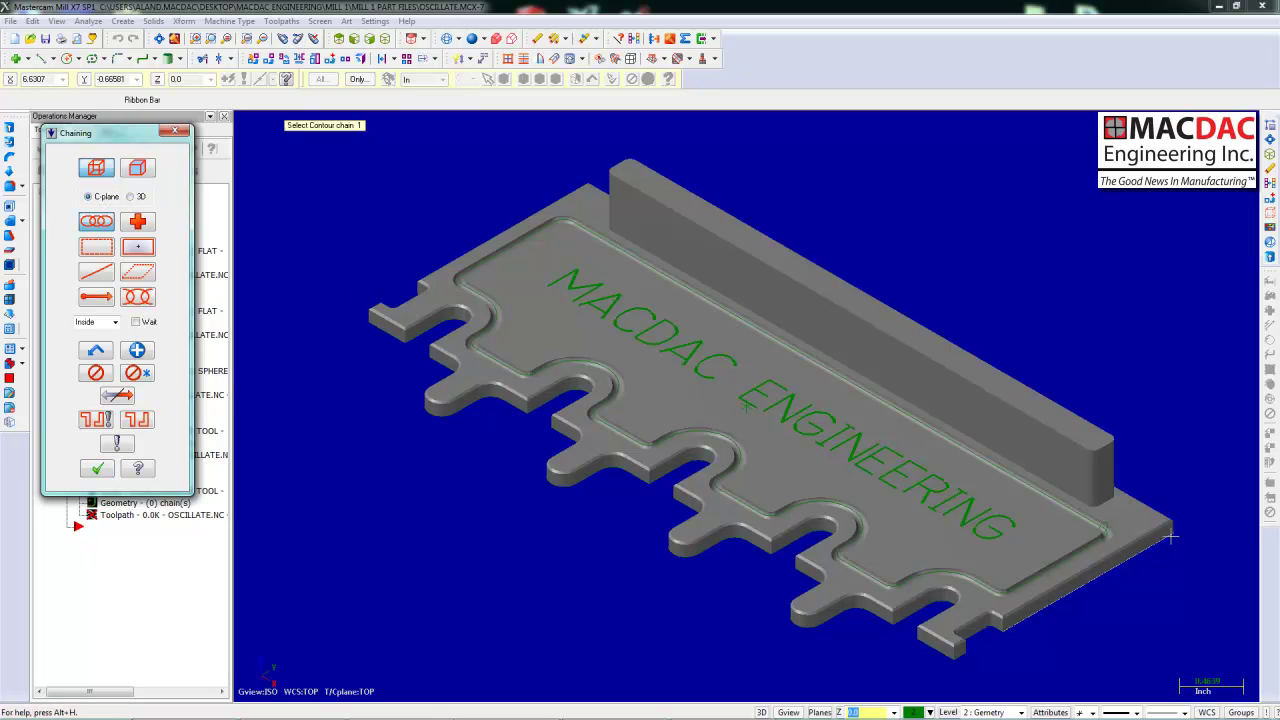
pyautogui.click(1170, 537)
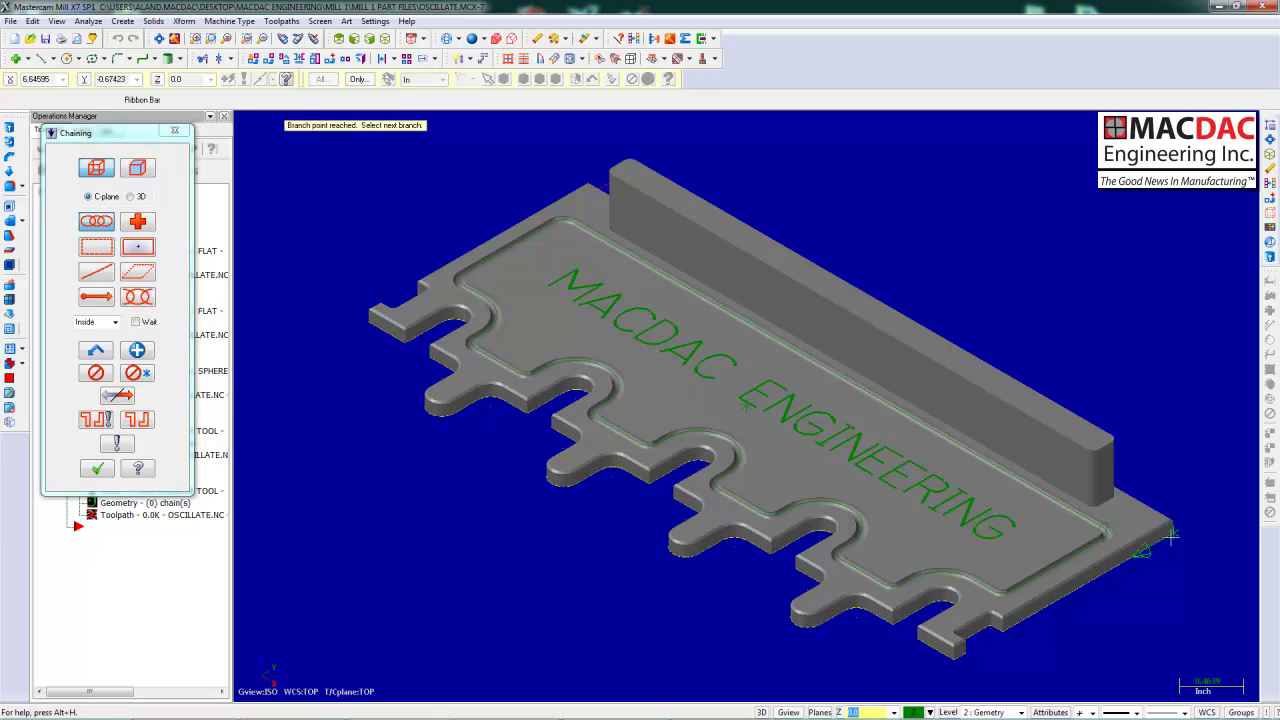
pyautogui.click(97, 469)
# Step: Generate it as a chamfer contour with chamfer mill #304, then begin a sixth contour
pyautogui.click(563, 129)
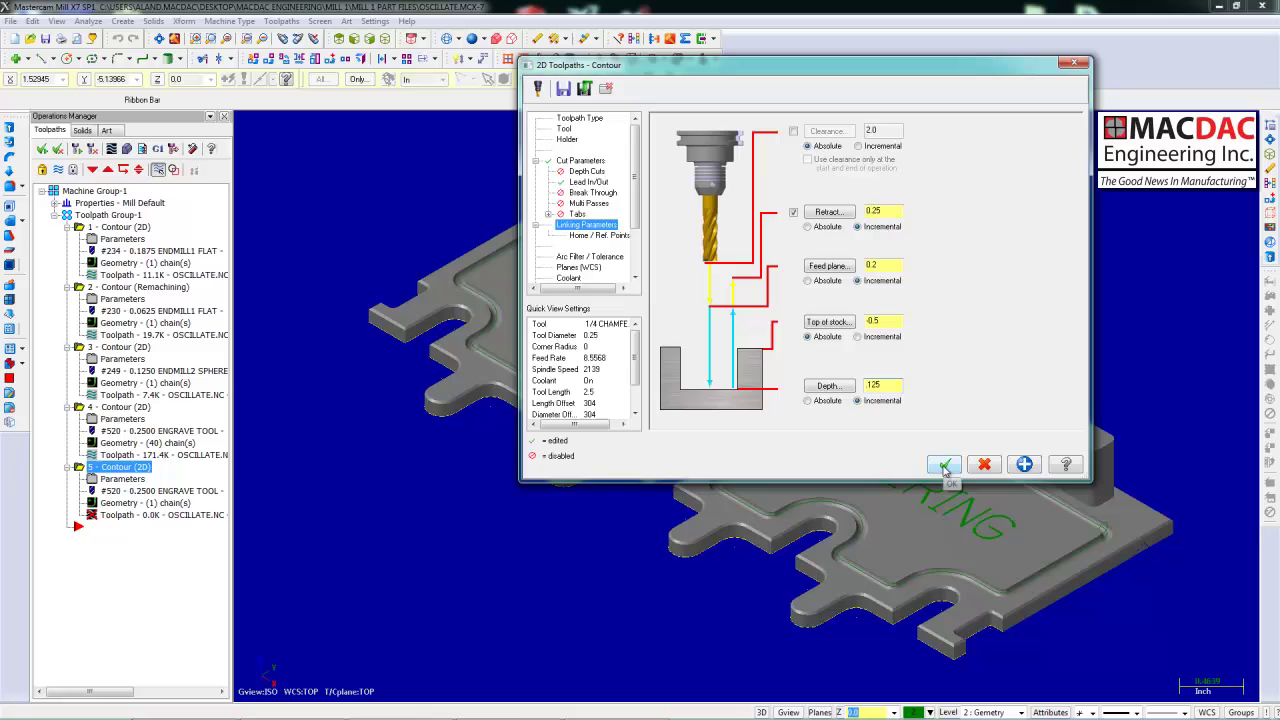
pyautogui.click(944, 464)
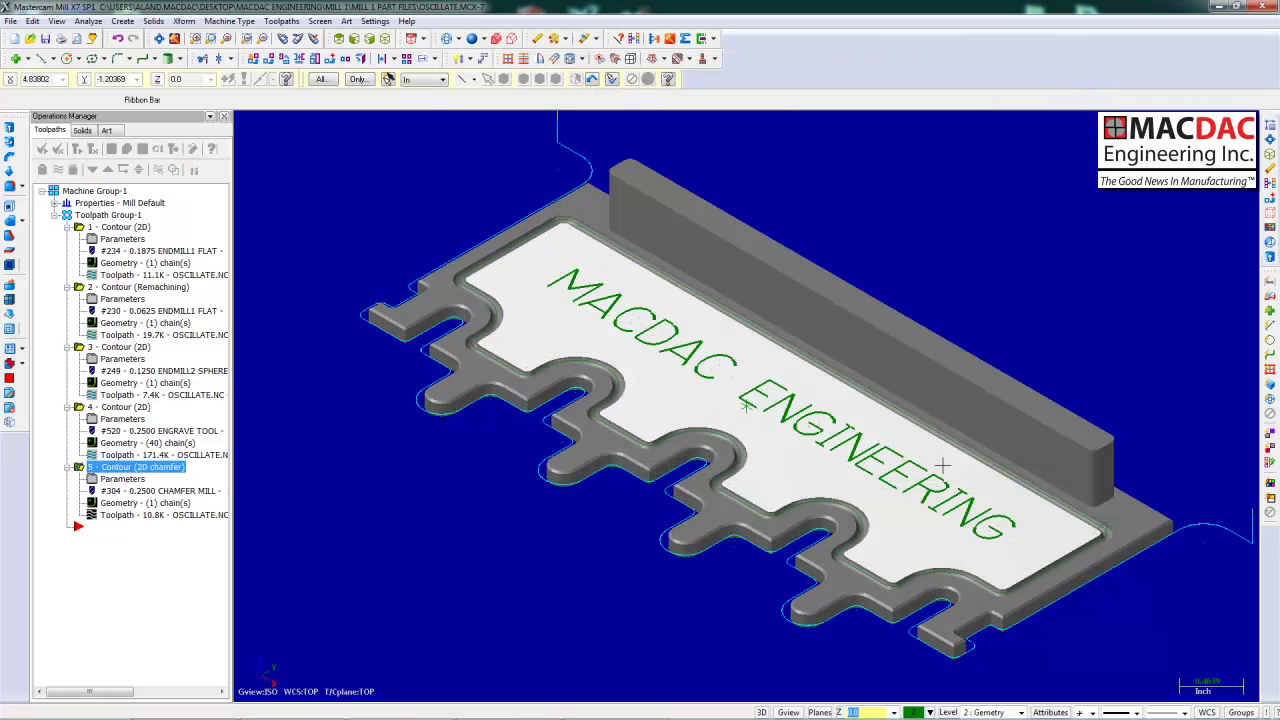
pyautogui.click(150, 540)
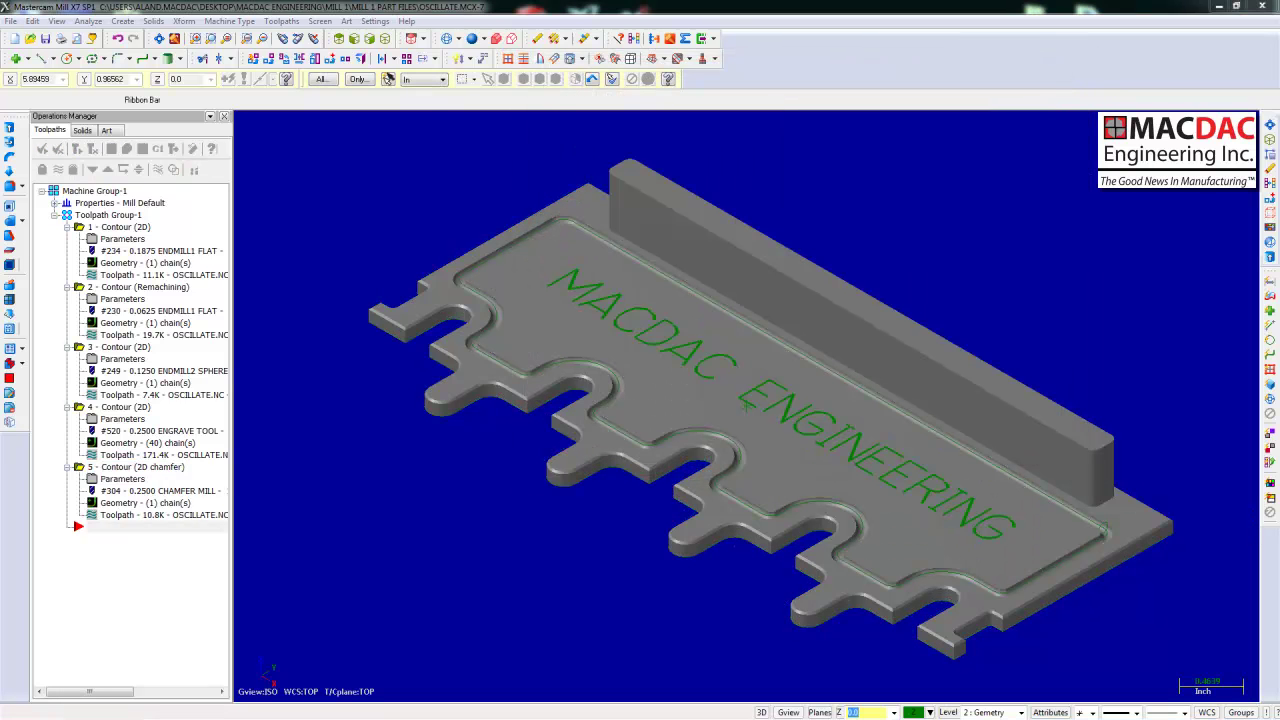
pyautogui.click(283, 22)
pyautogui.click(293, 39)
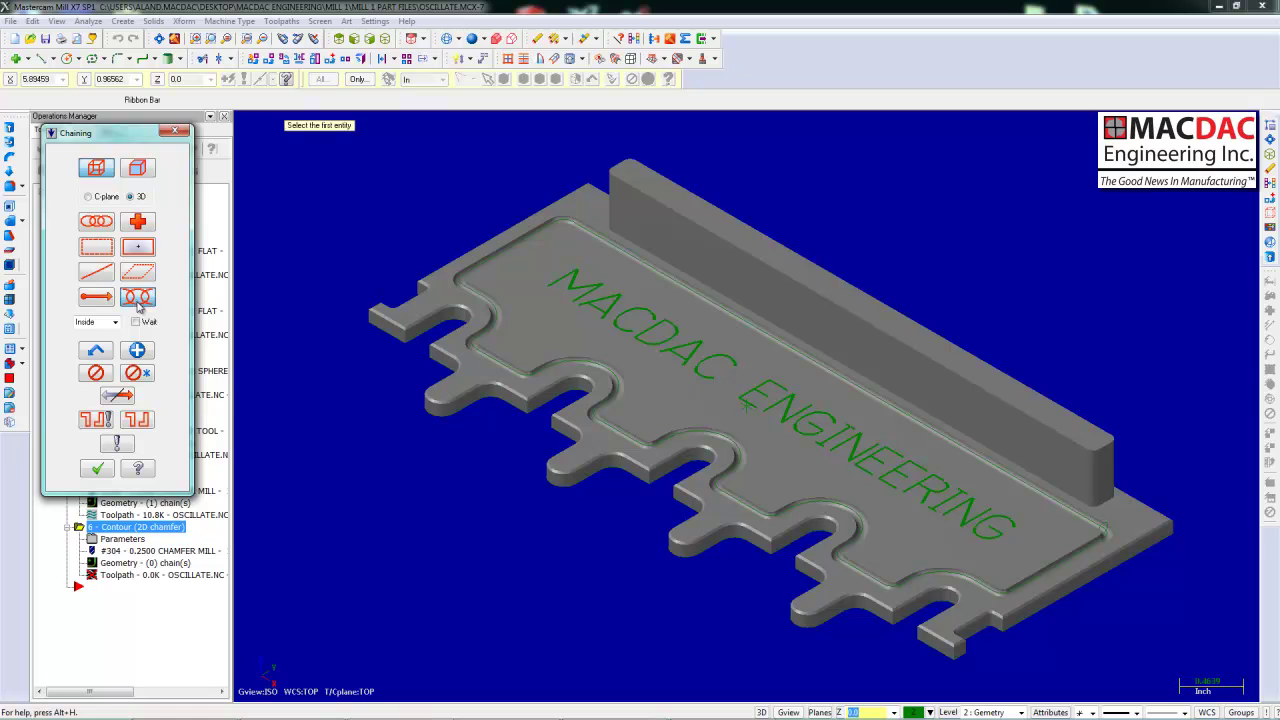
# Step: Chain the plate's outer tabbed profile in C-plane mode for the sixth contour
pyautogui.click(88, 196)
pyautogui.click(928, 642)
pyautogui.click(362, 320)
pyautogui.click(97, 468)
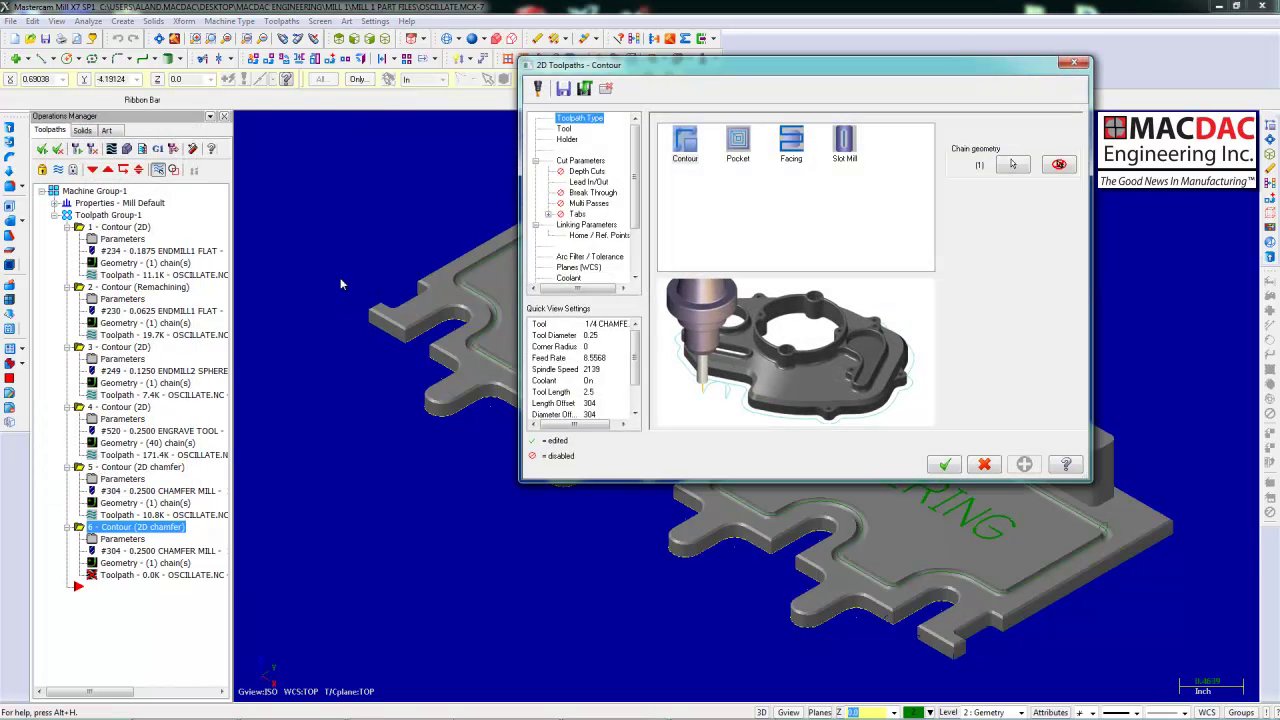
# Step: Use 3/16 flat endmill #234 with contour type Oscillate set to High speed
pyautogui.click(564, 129)
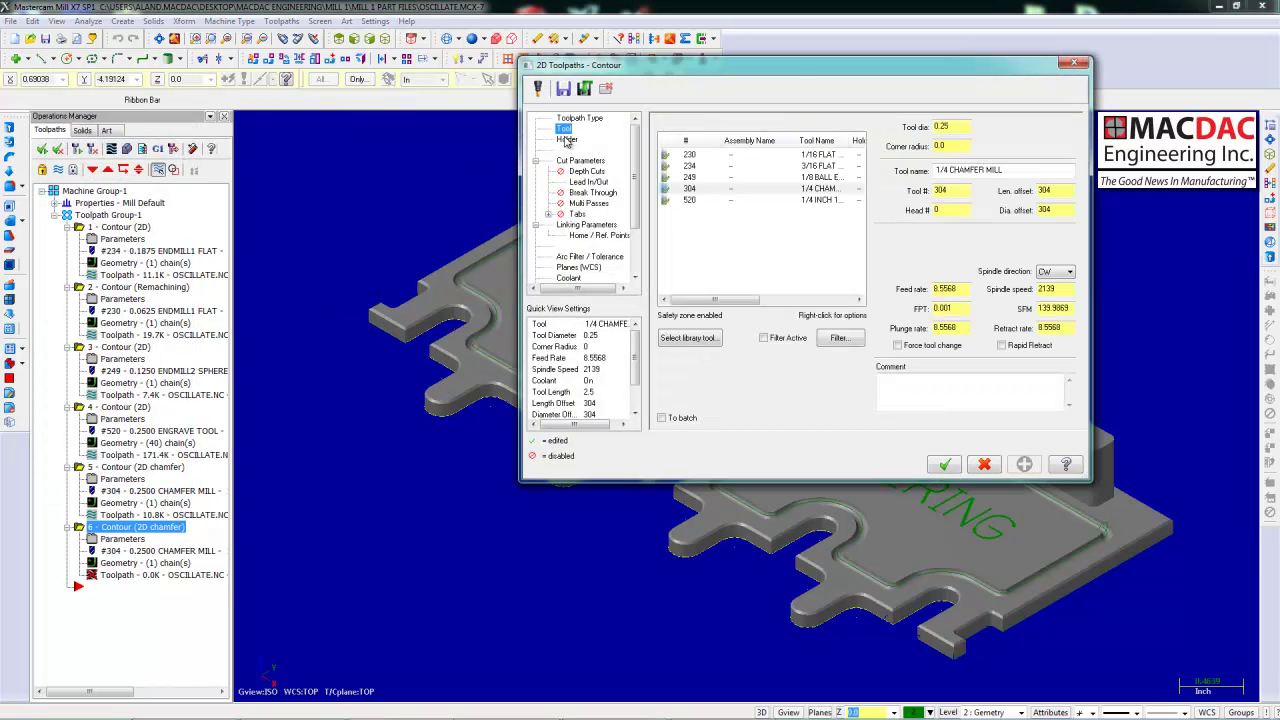
pyautogui.click(694, 167)
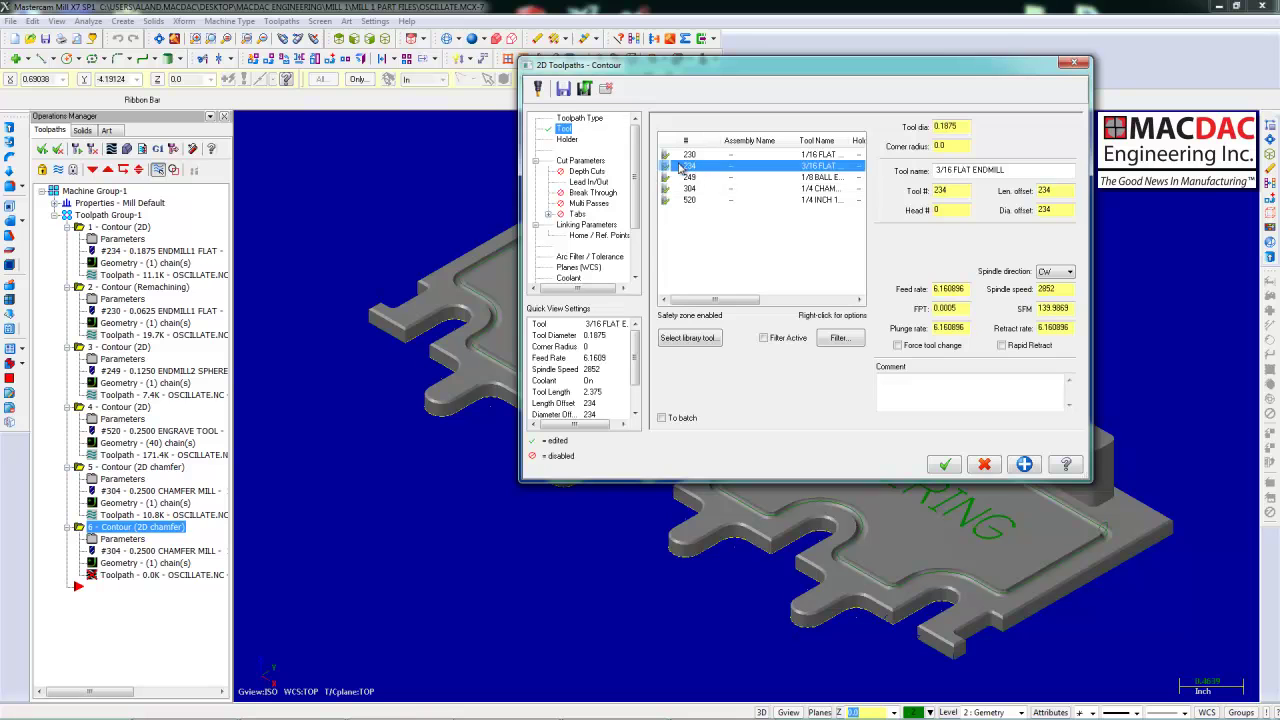
pyautogui.click(578, 161)
pyautogui.click(950, 155)
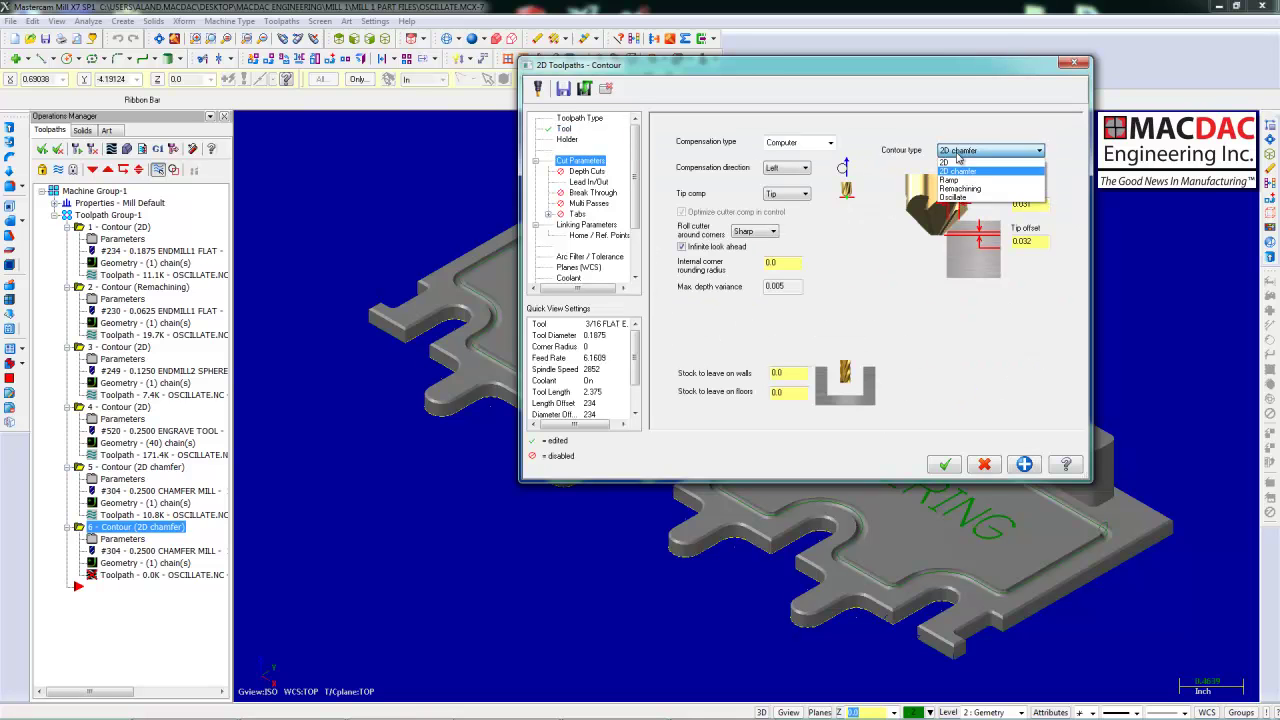
pyautogui.click(963, 197)
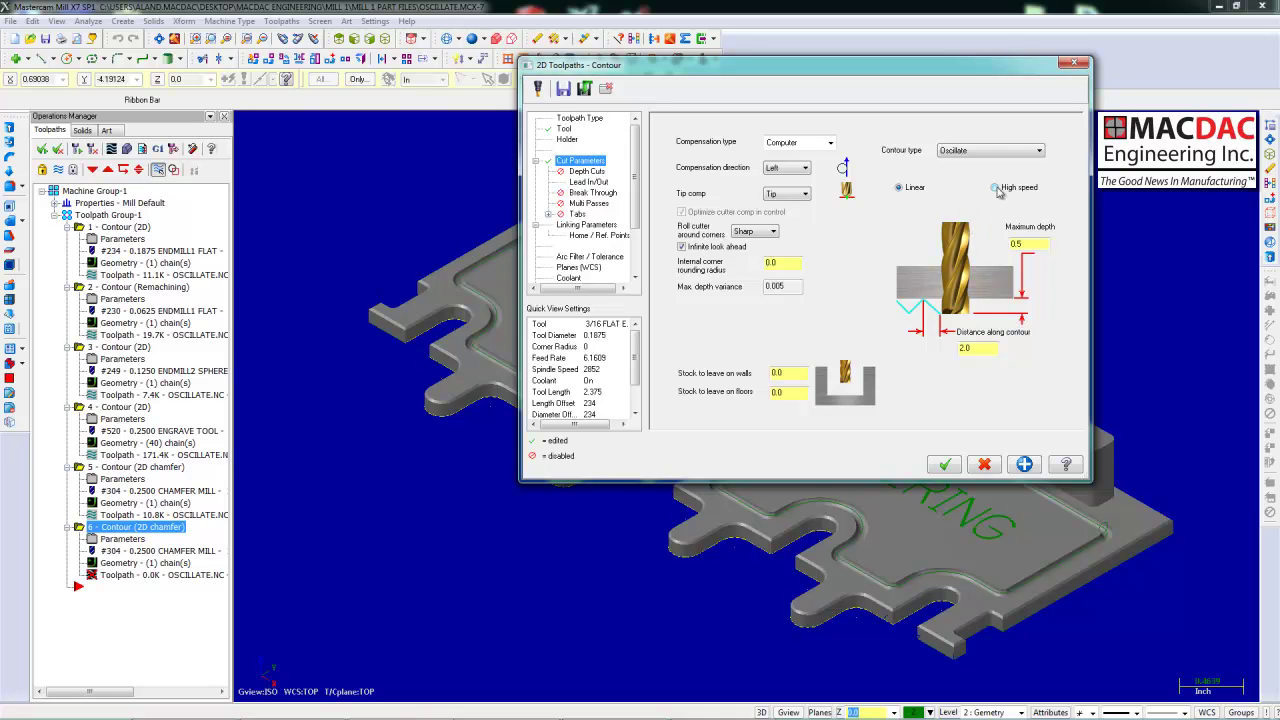
pyautogui.click(996, 188)
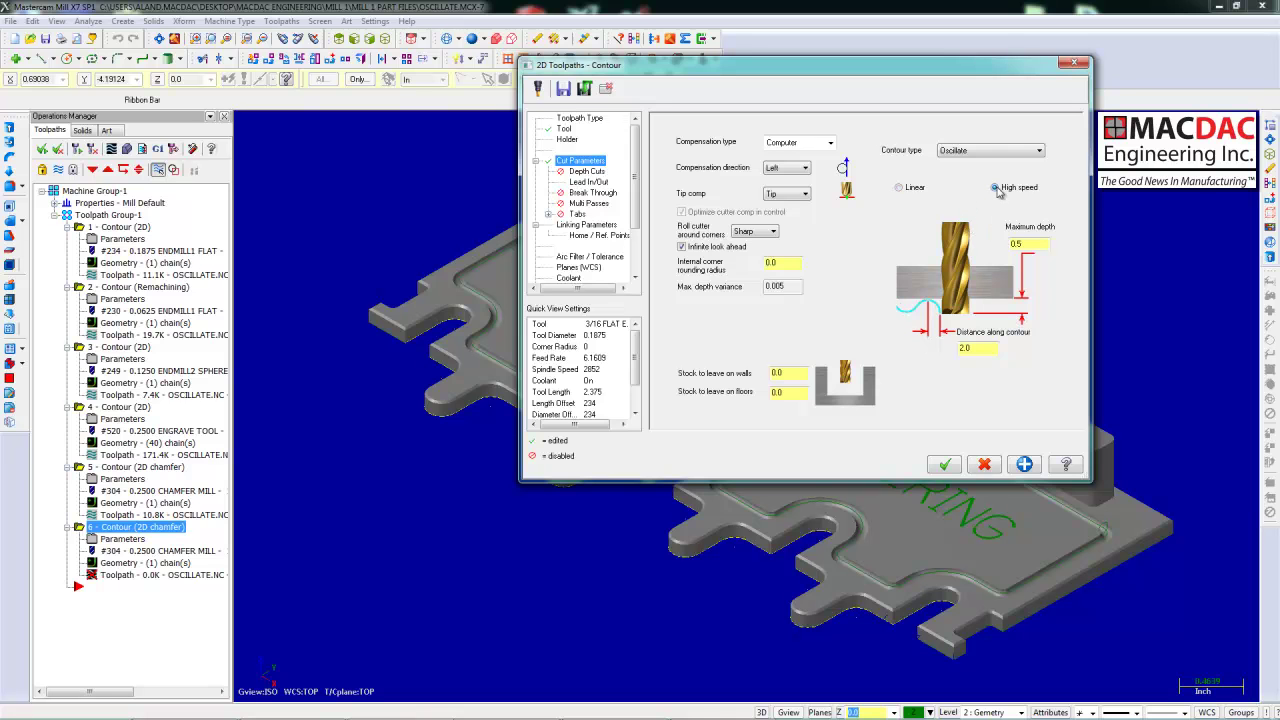
# Step: Set the depth to -.06, regenerate the toolpath and deselect operation 6
pyautogui.click(590, 182)
pyautogui.click(593, 227)
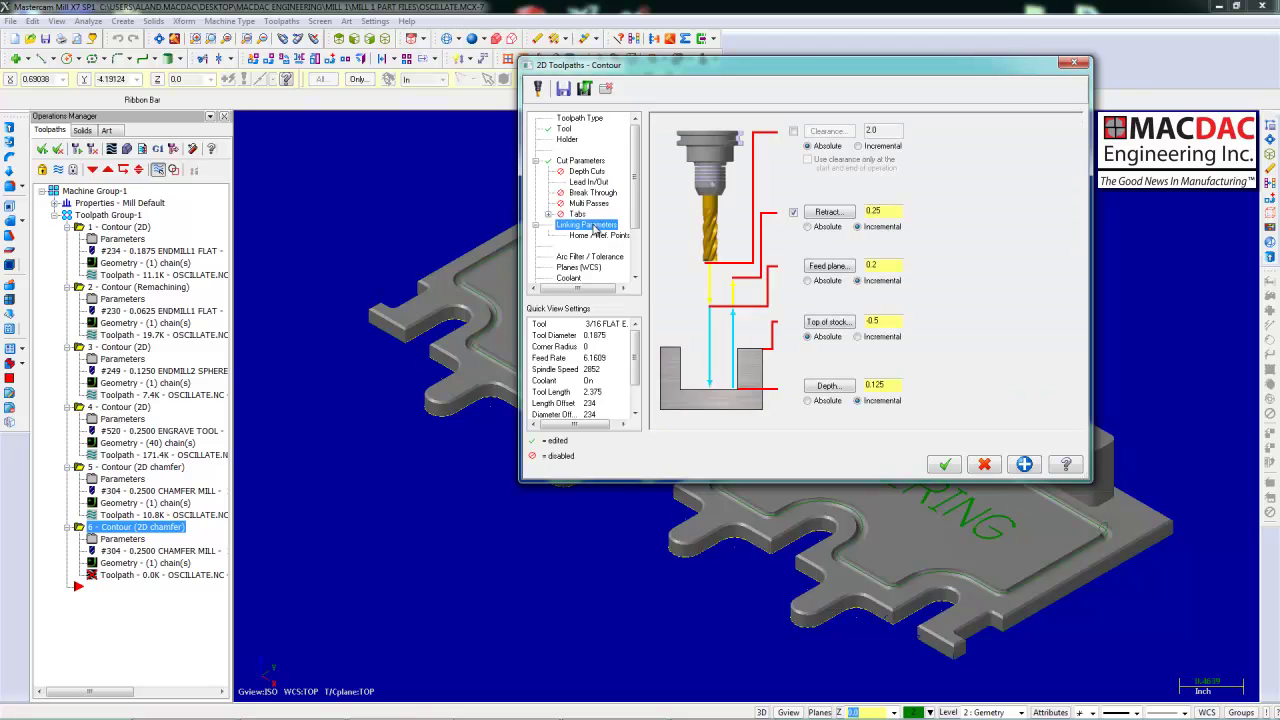
pyautogui.moveTo(897, 385); pyautogui.dragTo(856, 385)
pyautogui.write('-.06')
pyautogui.click(944, 464)
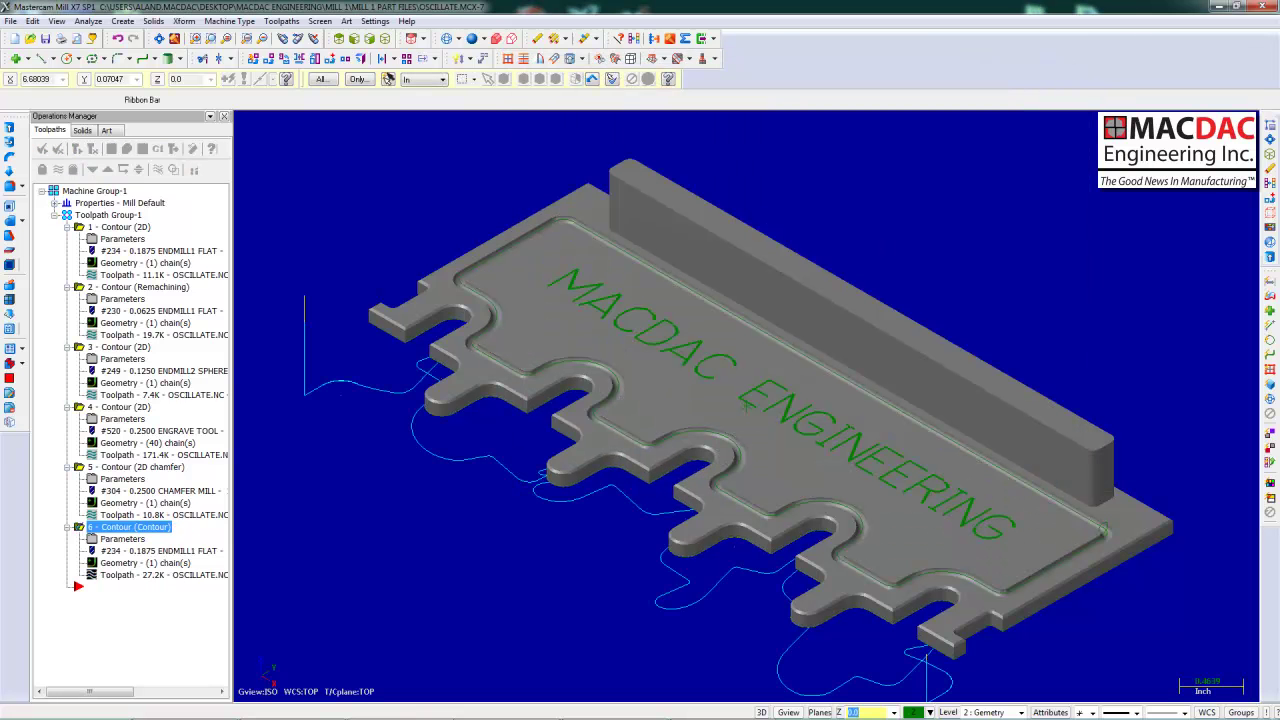
pyautogui.press('Escape')
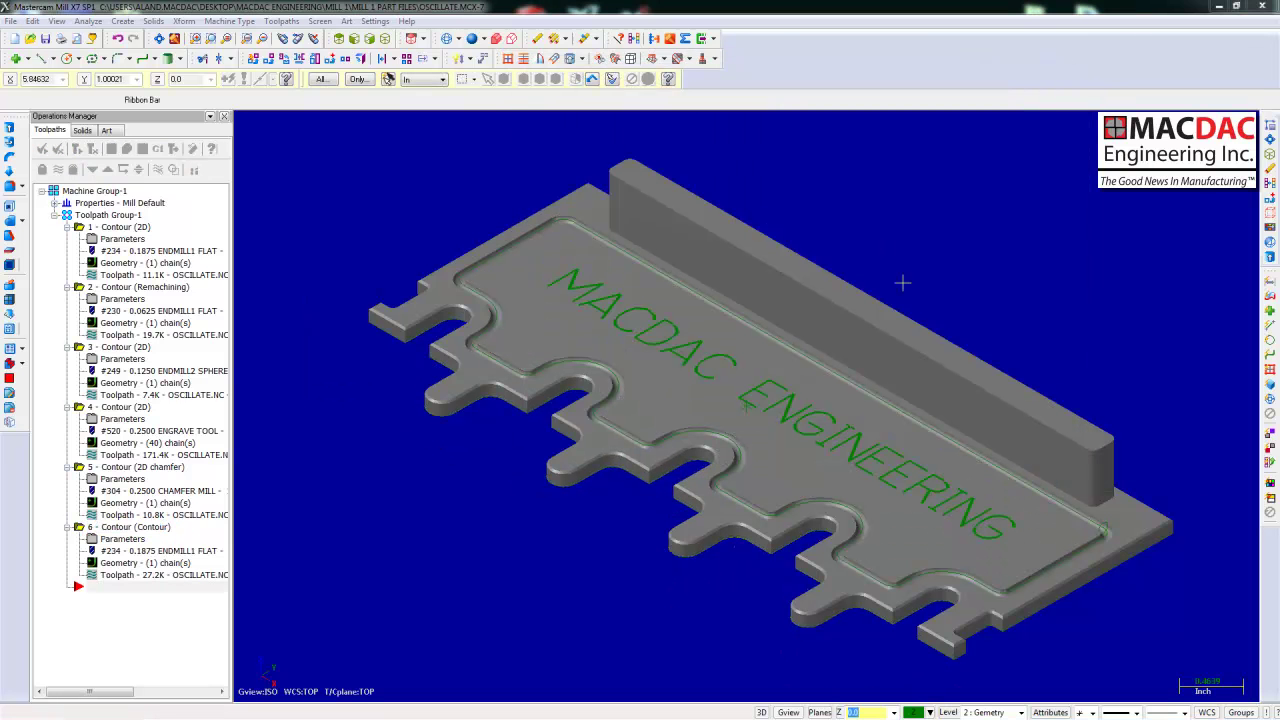
# Step: Start a new contour chained on the tall wall's top edge loop, direction reversed
pyautogui.click(282, 21)
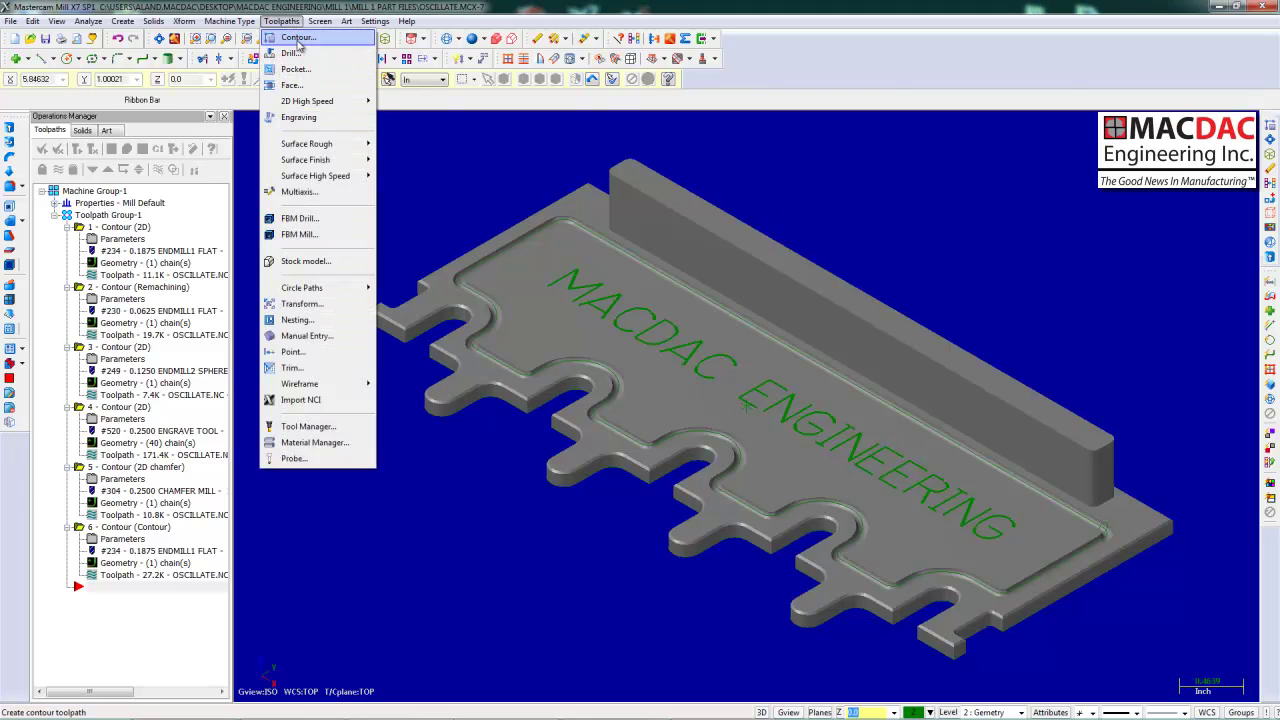
pyautogui.click(297, 38)
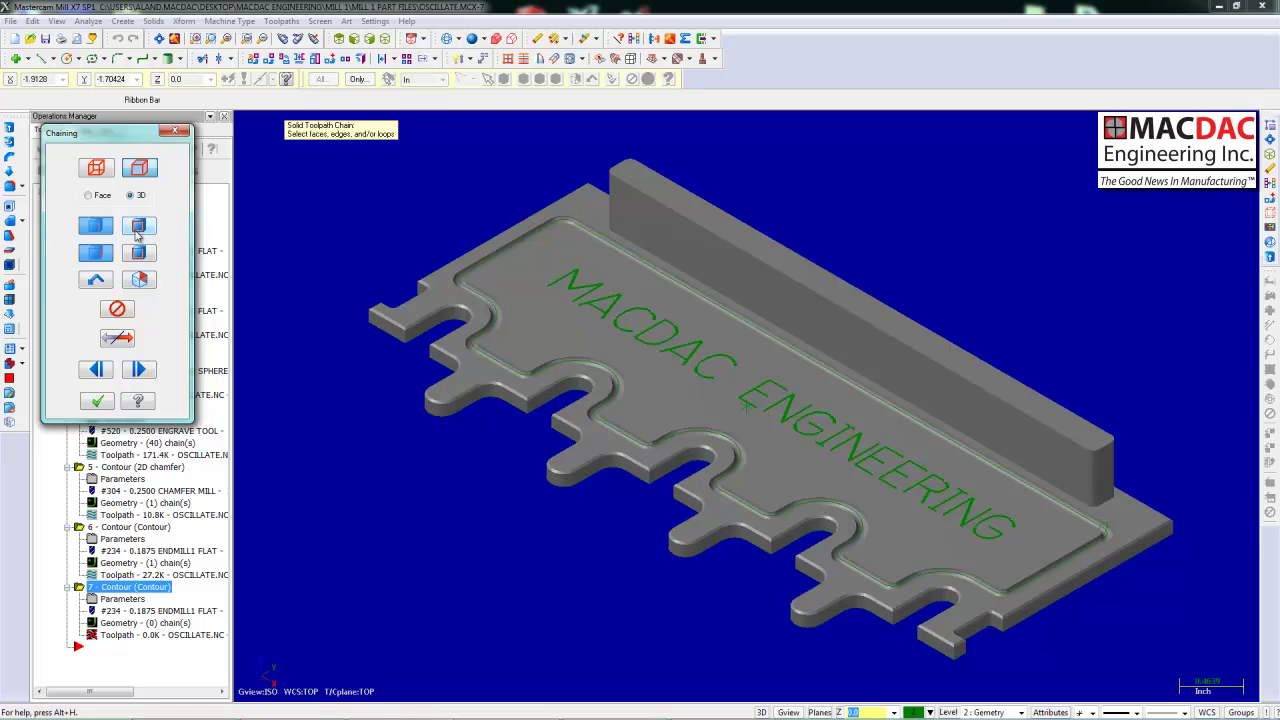
pyautogui.click(138, 228)
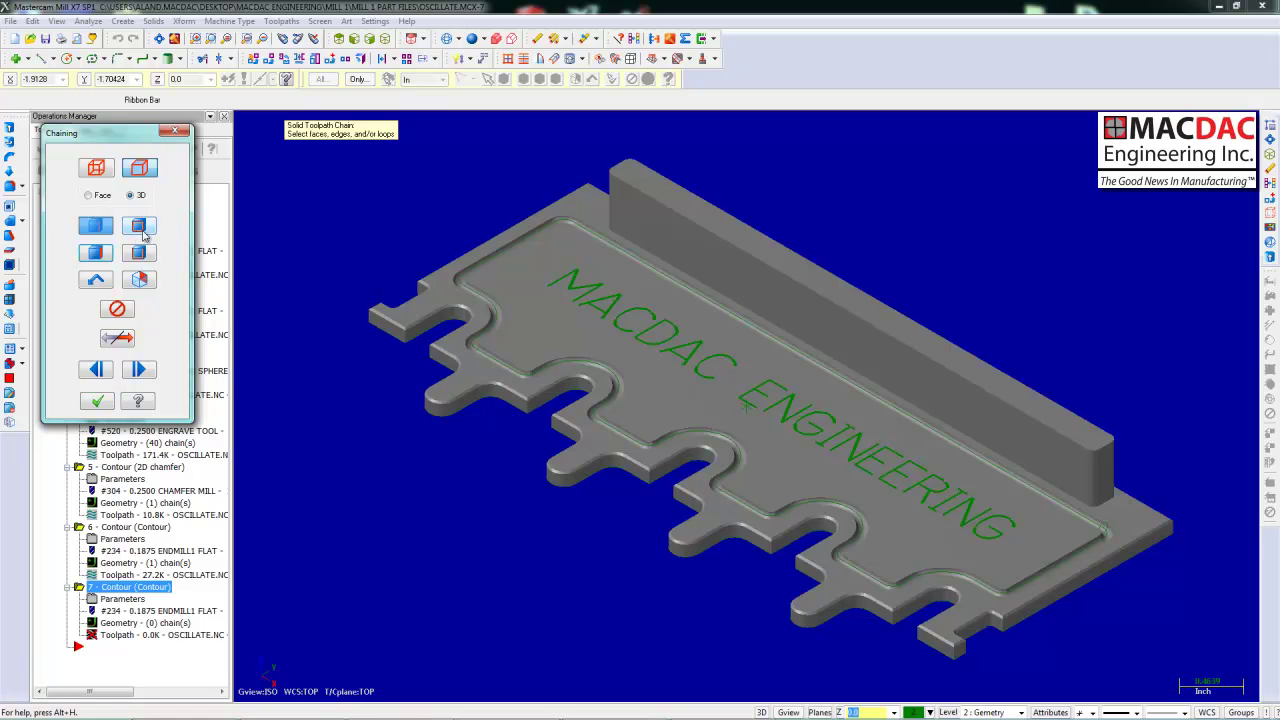
pyautogui.click(1104, 431)
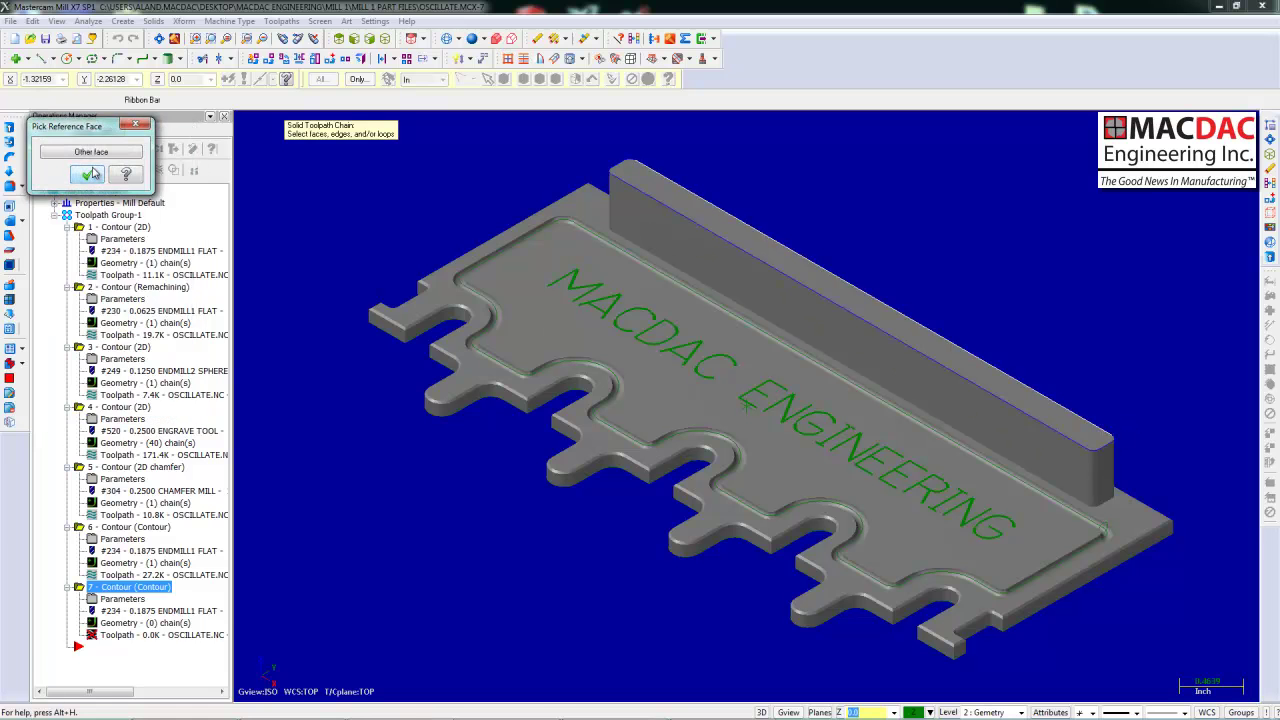
pyautogui.click(89, 176)
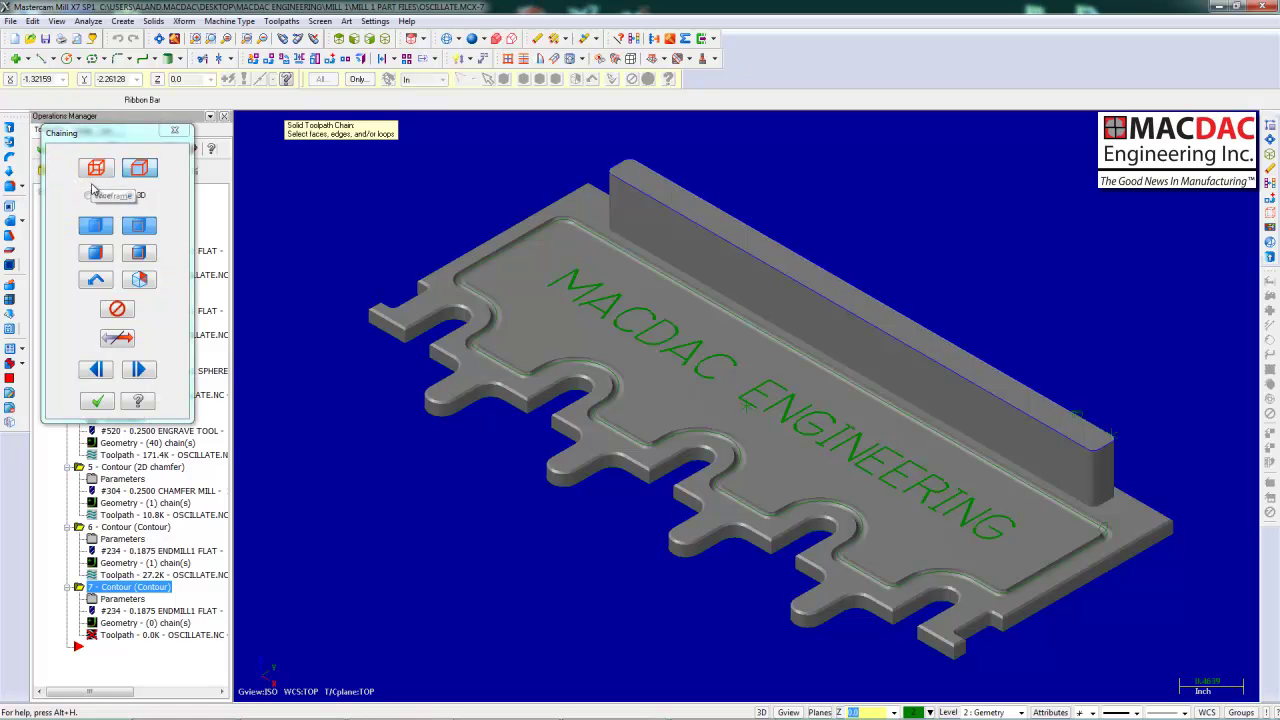
pyautogui.click(118, 338)
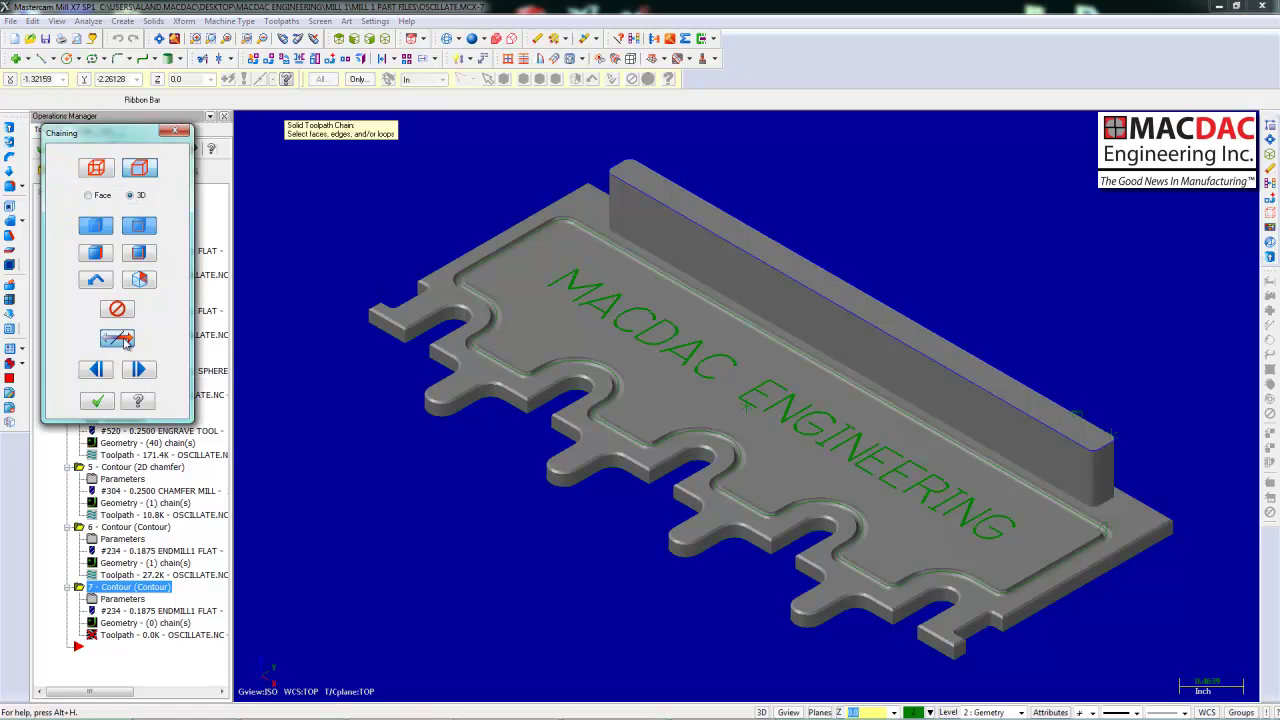
pyautogui.click(96, 402)
# Step: Use 3/16 flat endmill #234 with contour type Ramp
pyautogui.click(564, 129)
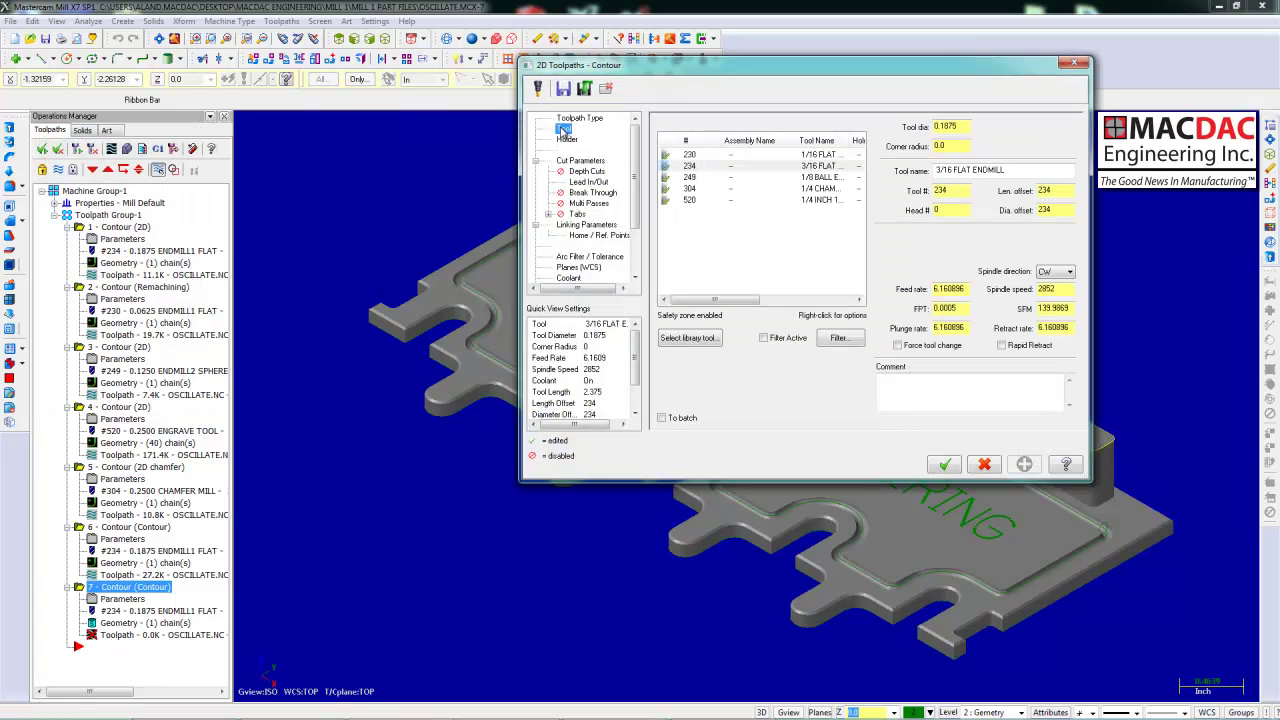
pyautogui.click(717, 167)
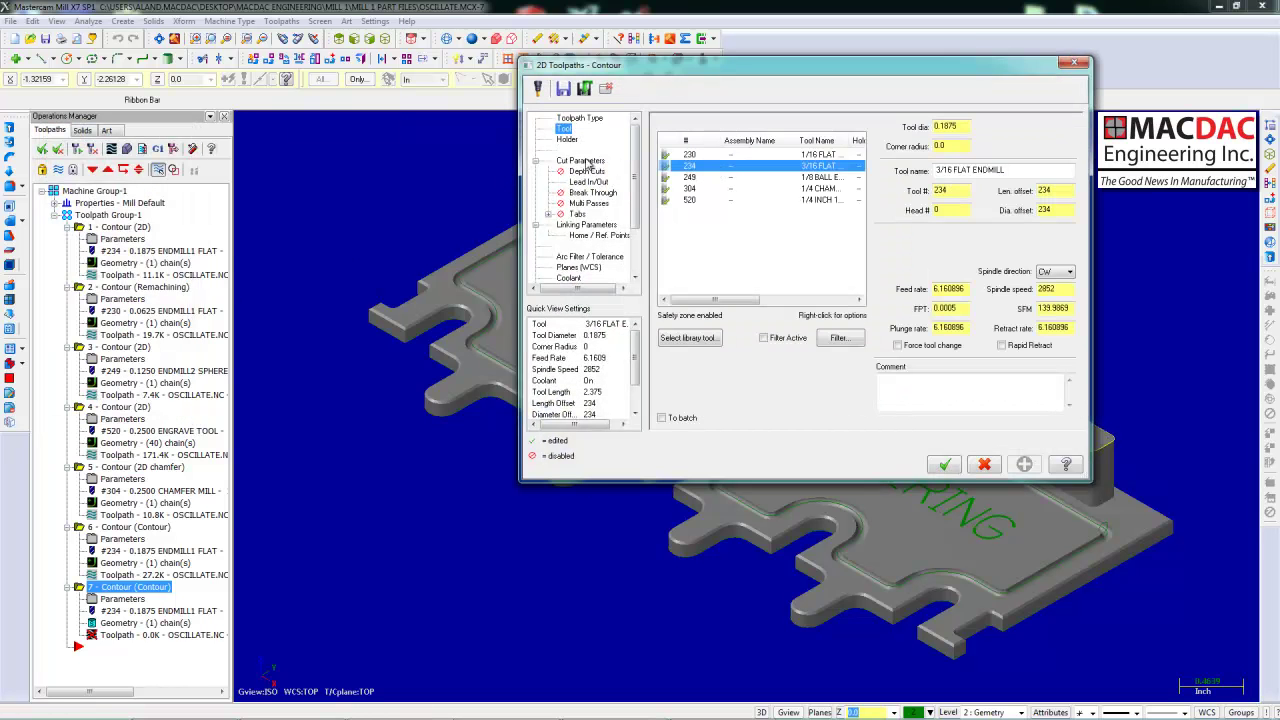
pyautogui.click(587, 162)
pyautogui.click(1002, 152)
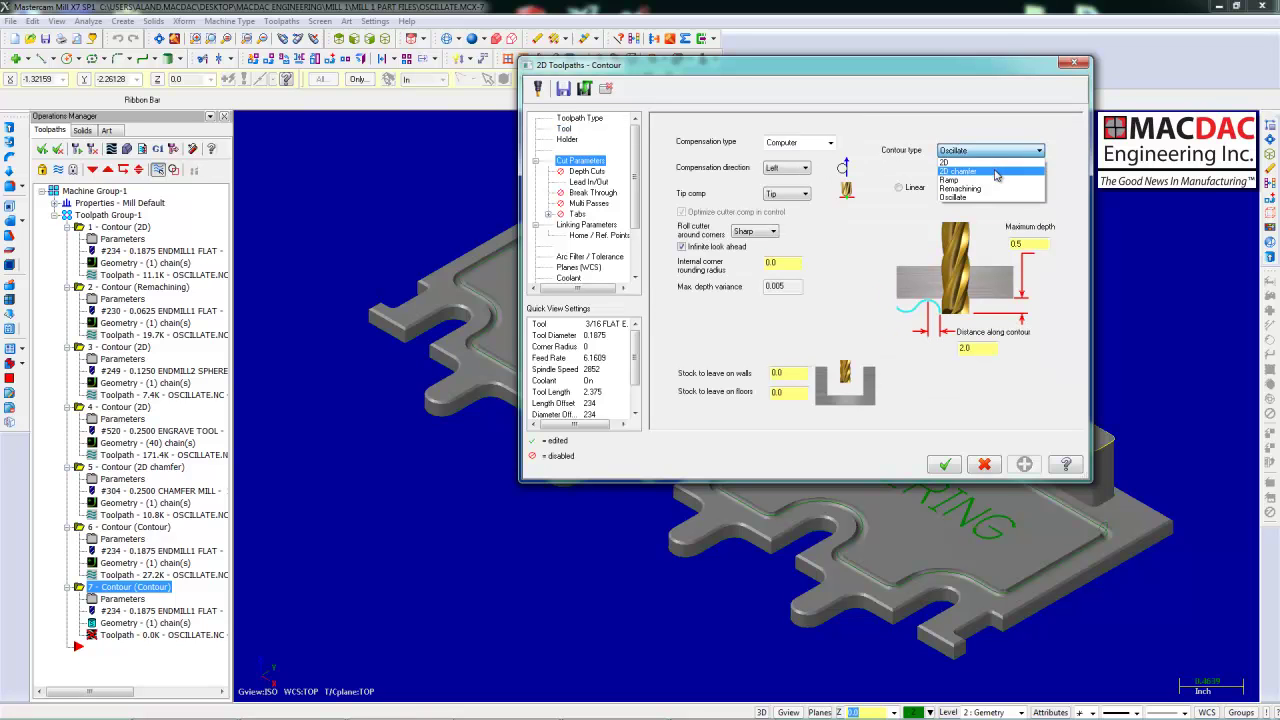
pyautogui.click(990, 180)
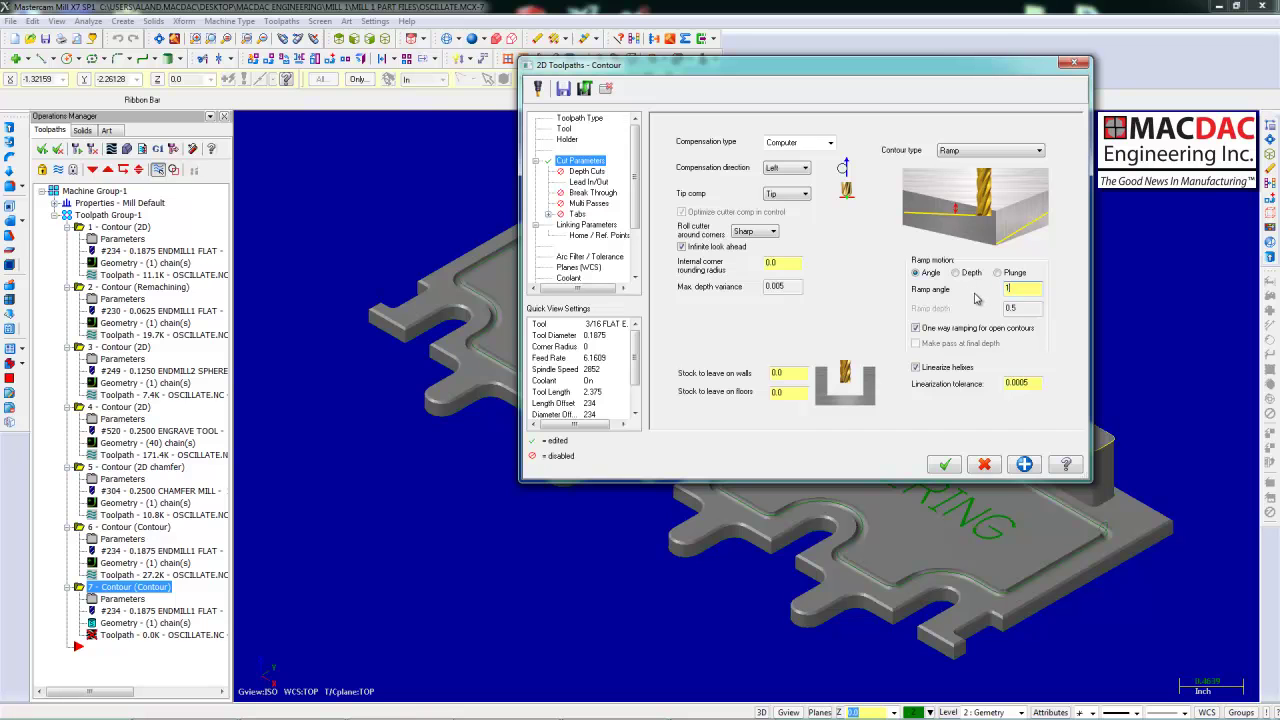
# Step: Pick top of stock 0.0 and depth -0.5 from the model and generate the ramp toolpath
pyautogui.click(596, 192)
pyautogui.click(593, 182)
pyautogui.click(590, 225)
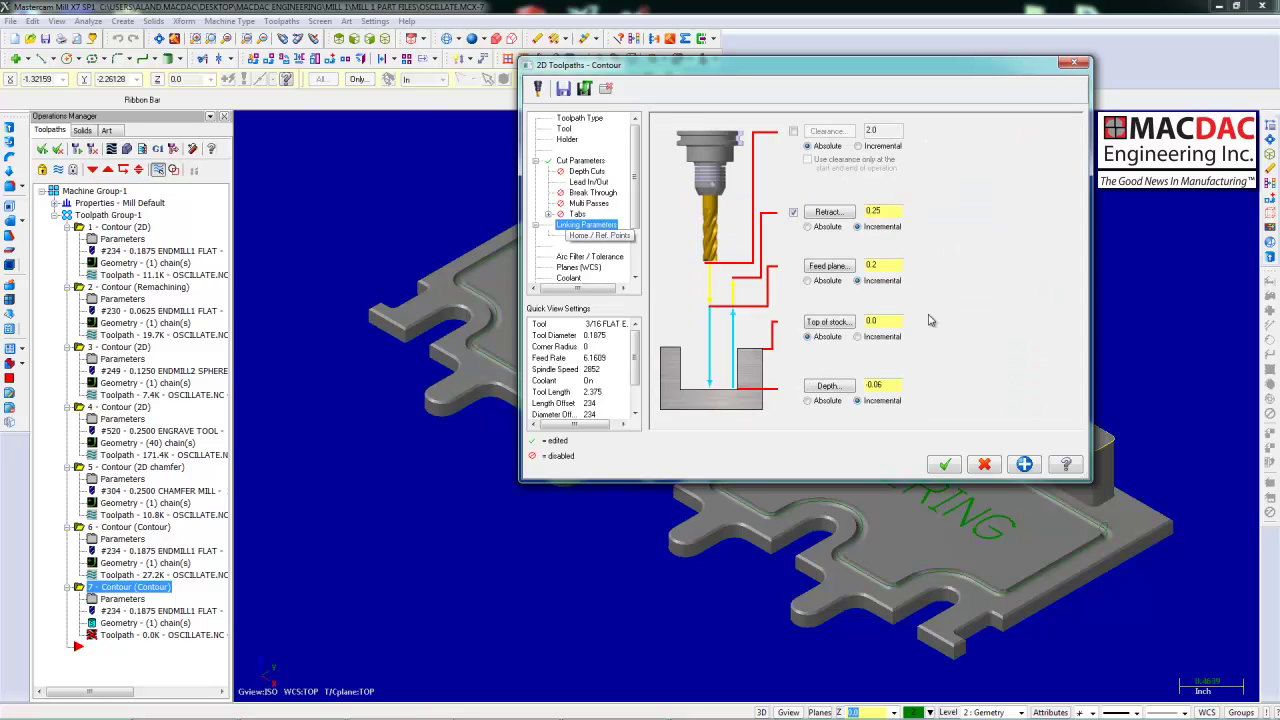
pyautogui.click(828, 322)
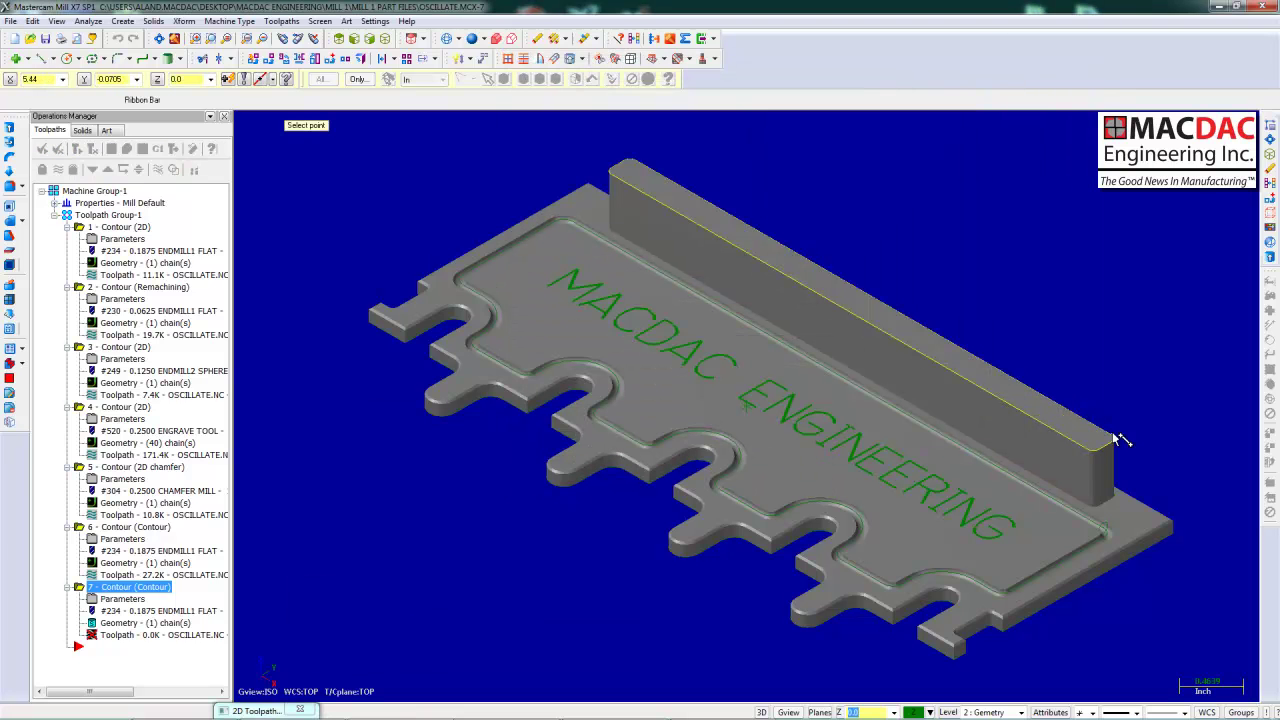
pyautogui.click(1110, 438)
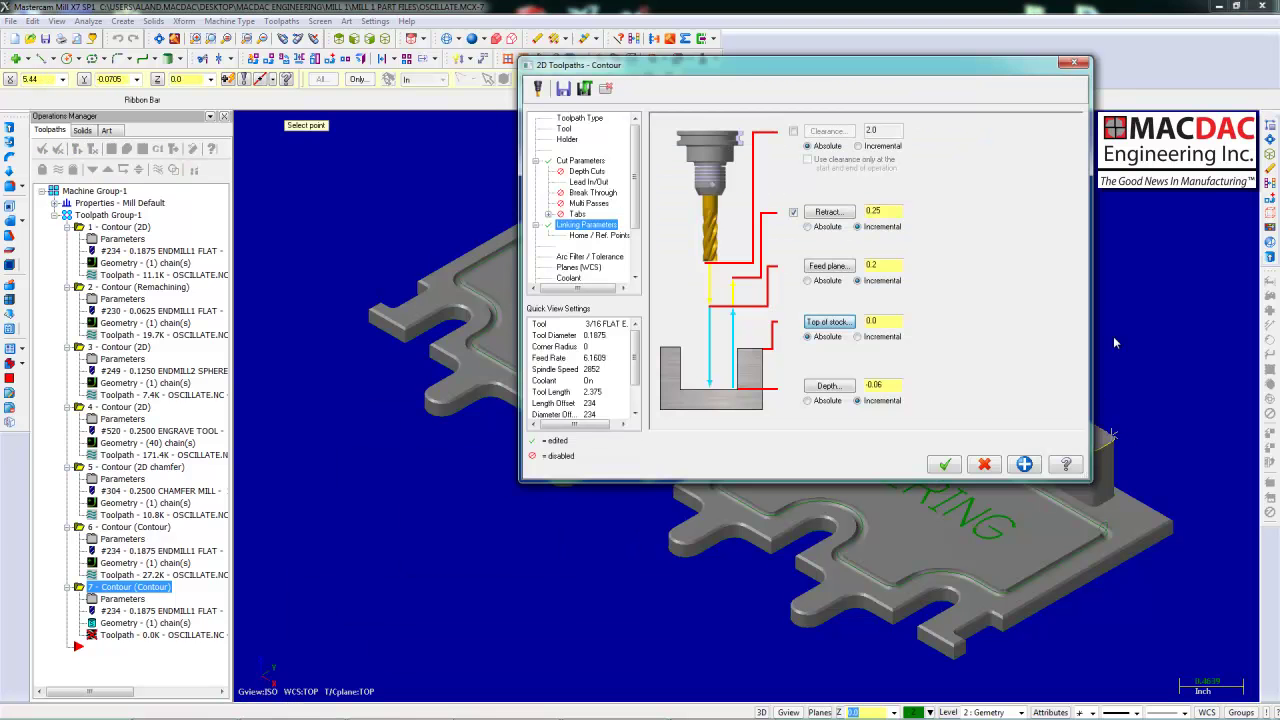
pyautogui.click(830, 387)
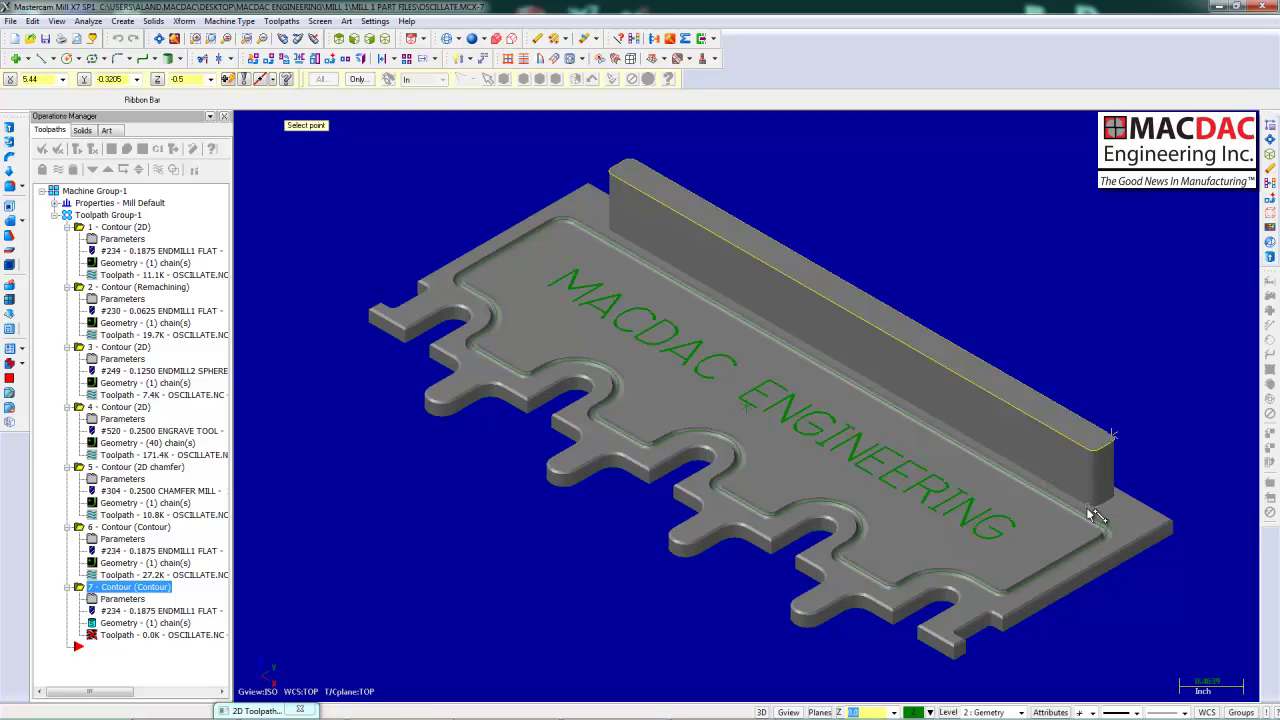
pyautogui.click(1095, 515)
pyautogui.click(944, 465)
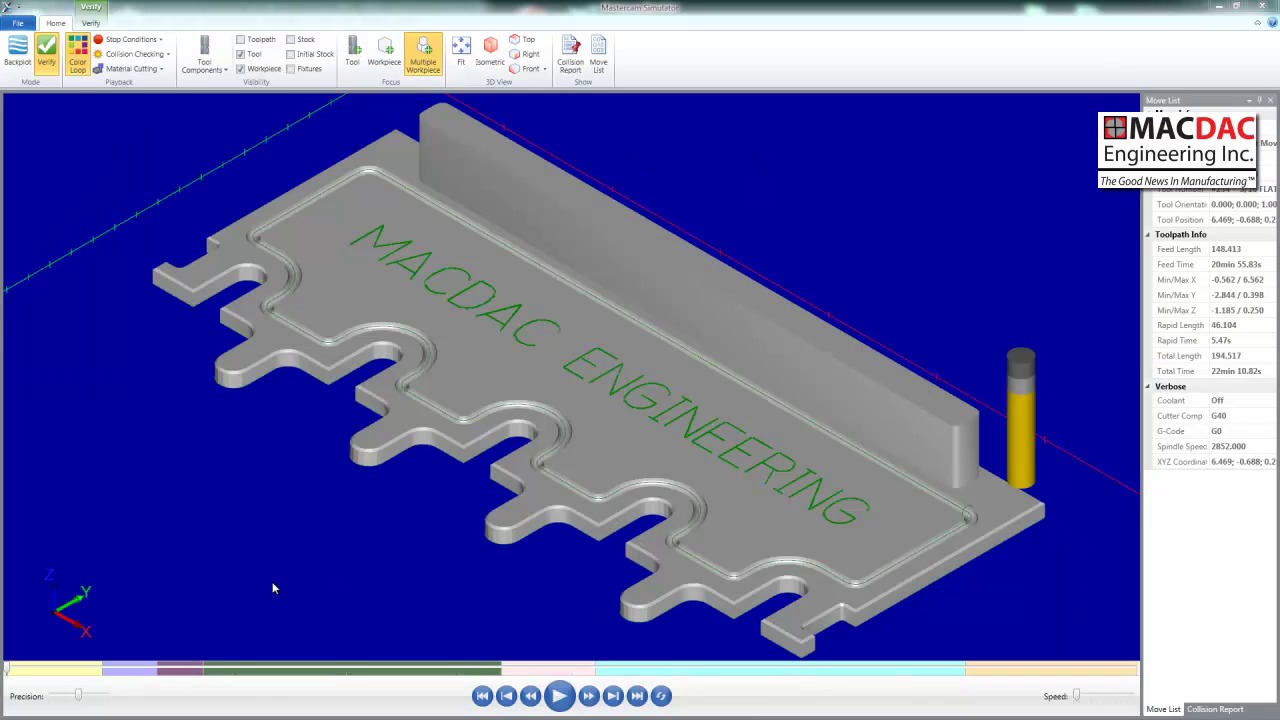
# Step: Run the Verify playback to the end to see the tabbed outline, engraved lettering and tall wall
pyautogui.moveTo(8, 672); pyautogui.dragTo(1113, 675)
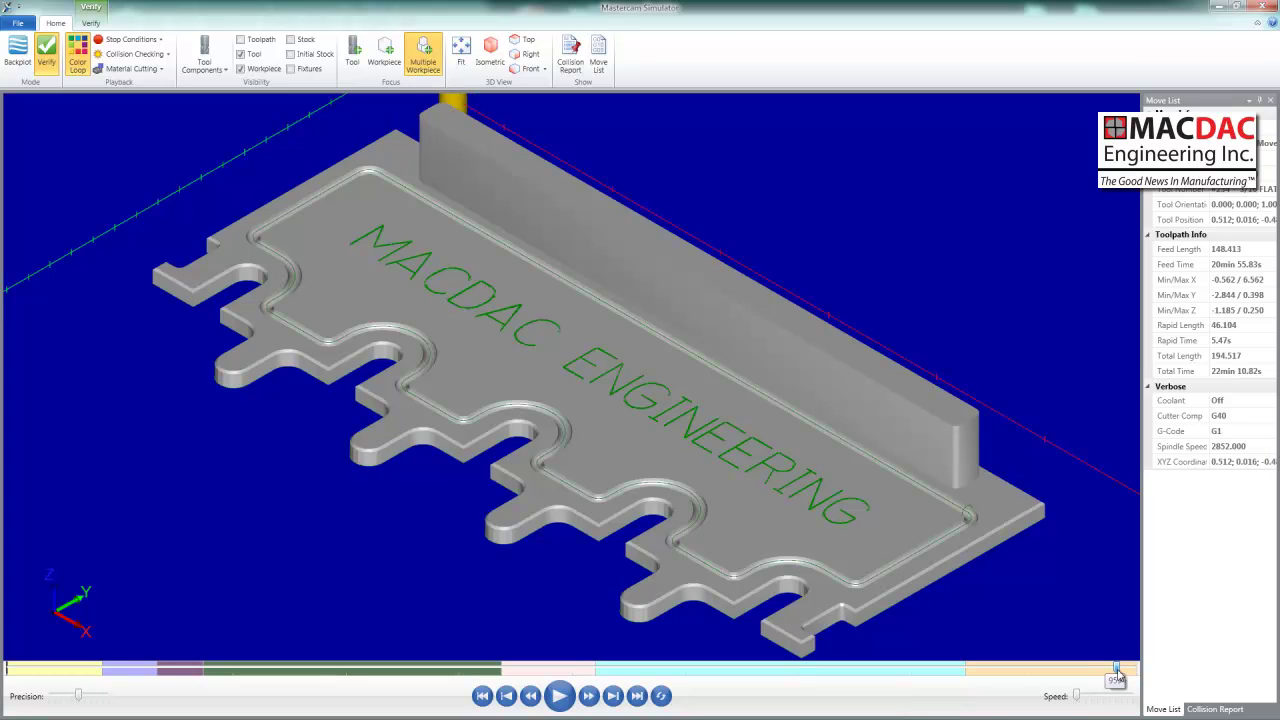